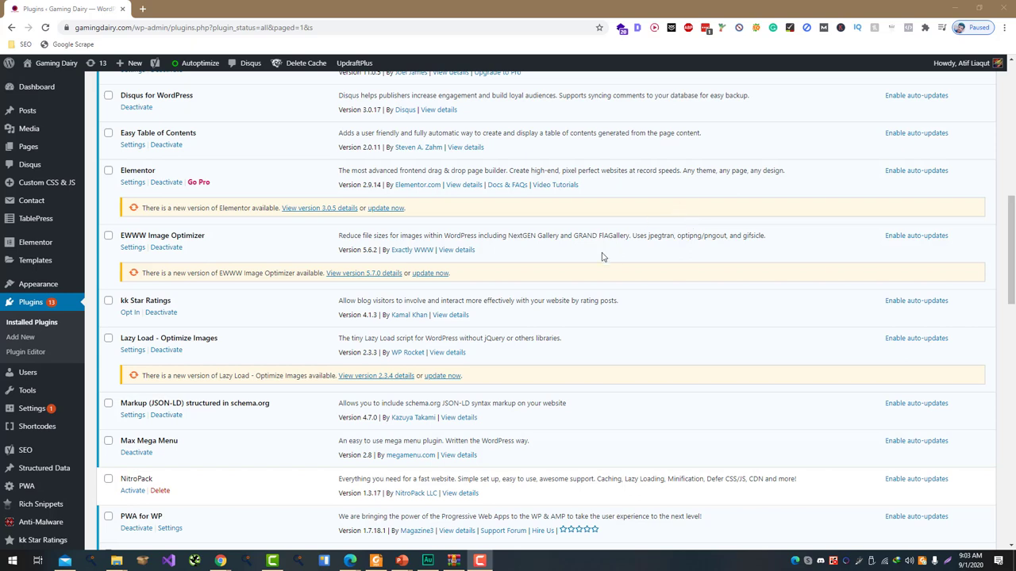
# Open a new browser tab to look up the WP2Static export plugin
pyautogui.hotkey('ctrl', 't')
# Search the web for wp2static and go to the plugin's download page on wp2static.com
pyautogui.write('wp')
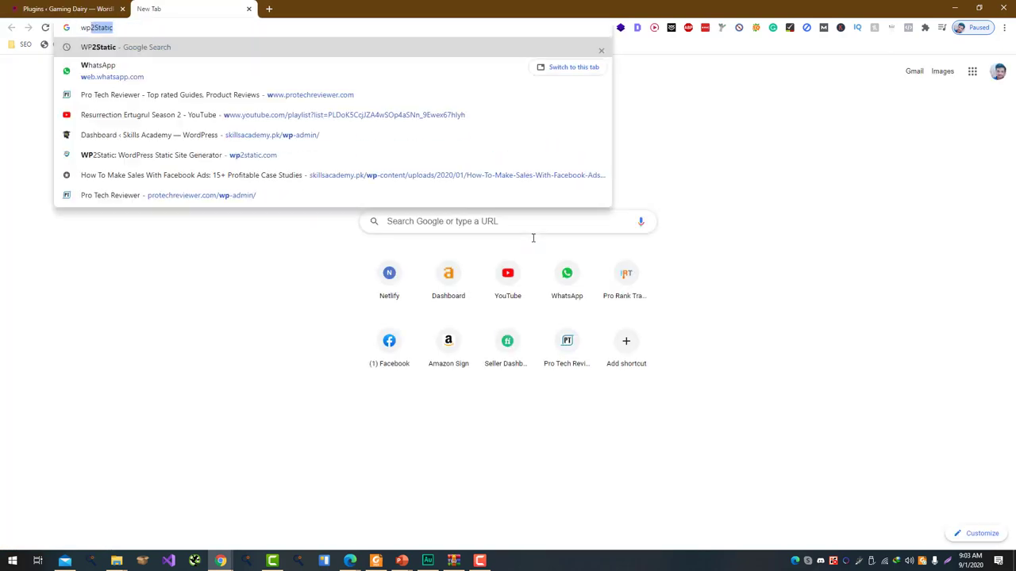
pyautogui.write('2static')
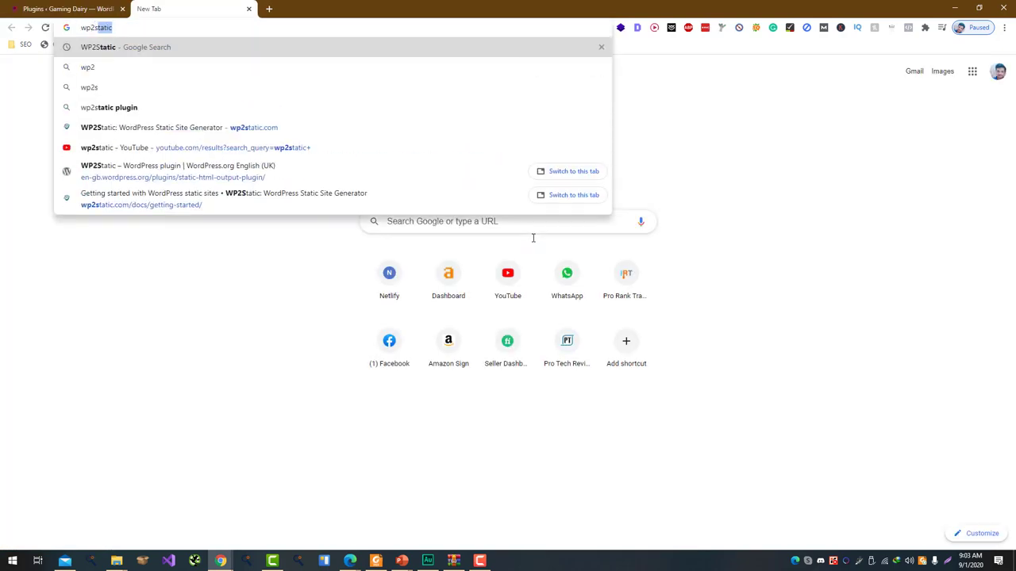
pyautogui.press('Return')
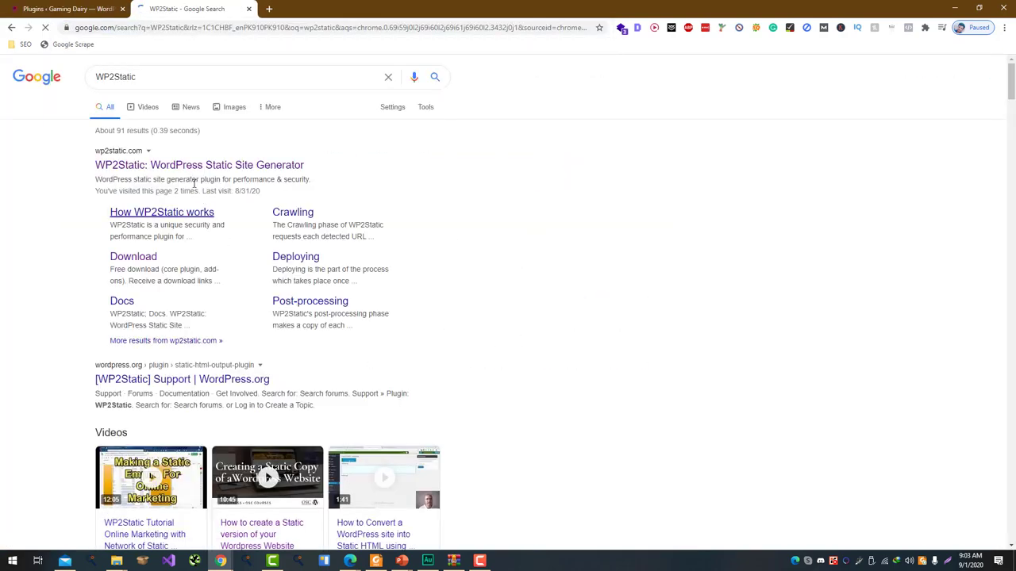
pyautogui.click(203, 164)
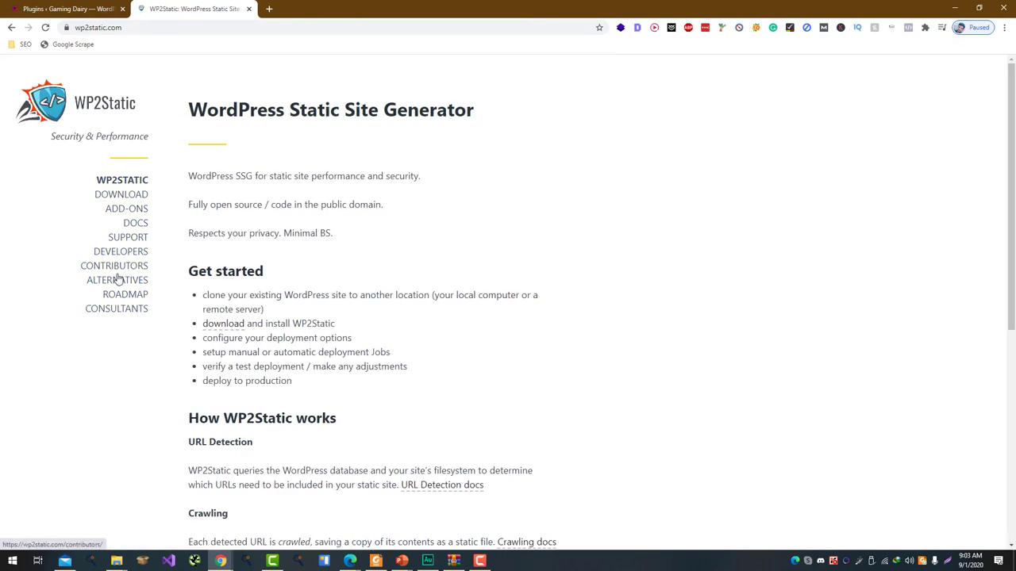
pyautogui.click(143, 198)
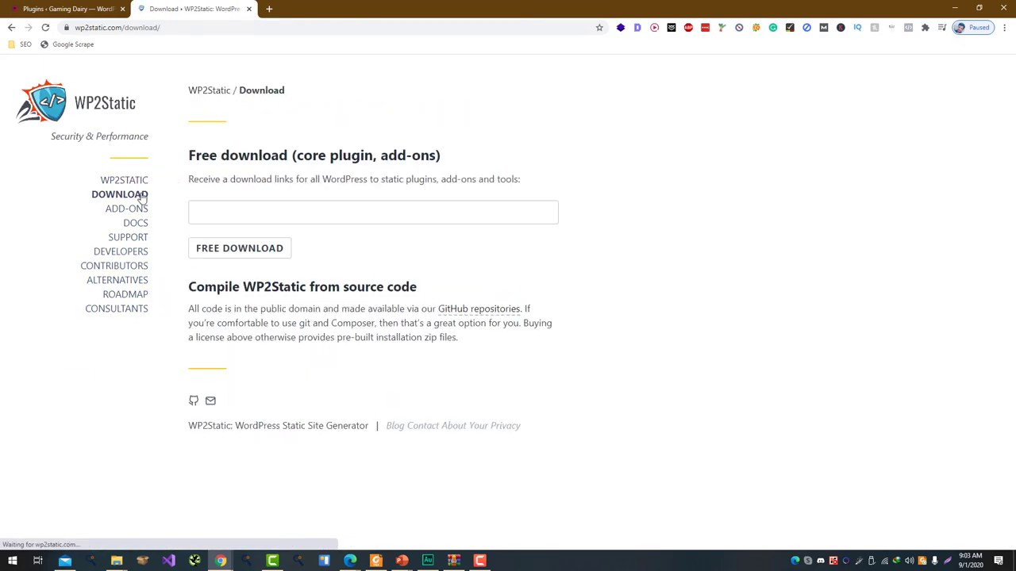
# Request the free download links with an e-mail address, then close the WP2Static tab
pyautogui.click(320, 203)
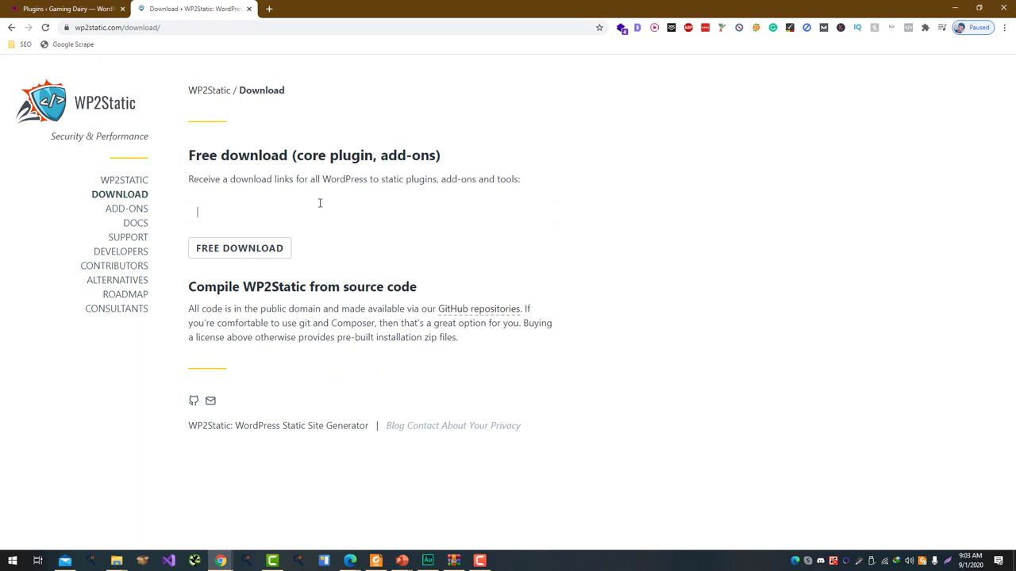
pyautogui.click(229, 254)
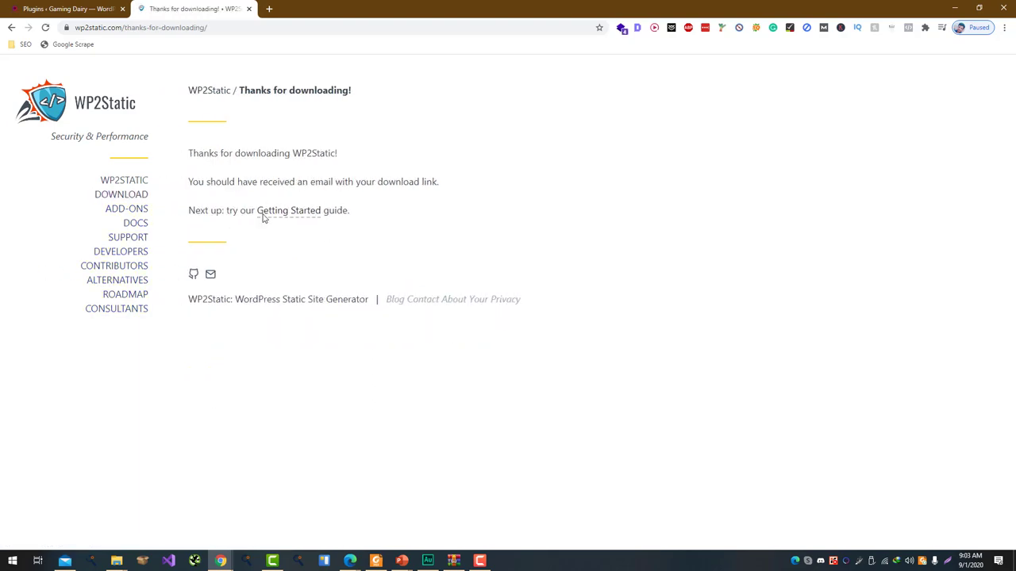
pyautogui.hotkey('ctrl', 'w')
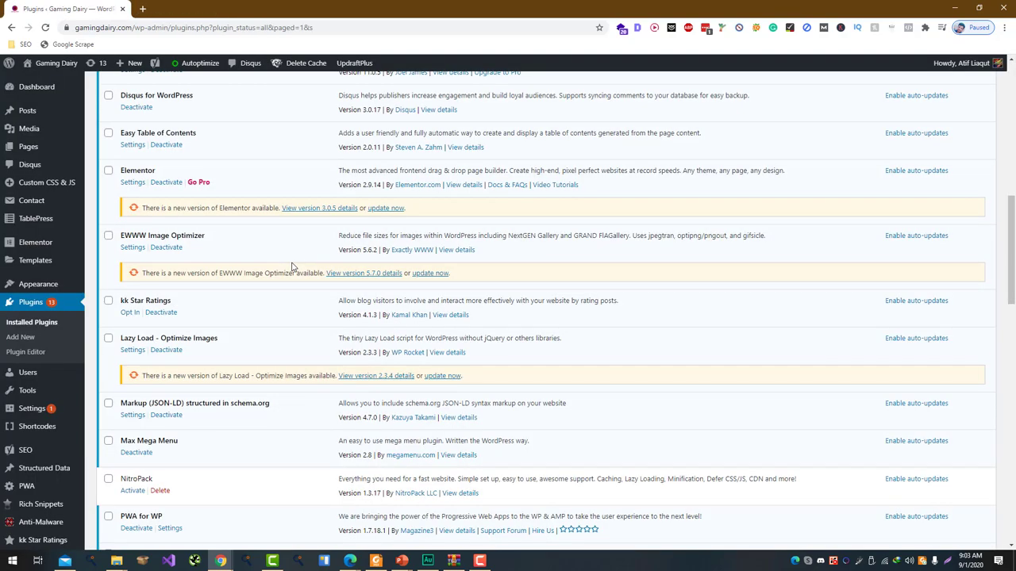
# Follow the e-mailed plugin zip link, cancel the duplicate download, and go to WordPress Add Plugins
pyautogui.hotkey('alt', 'Tab')
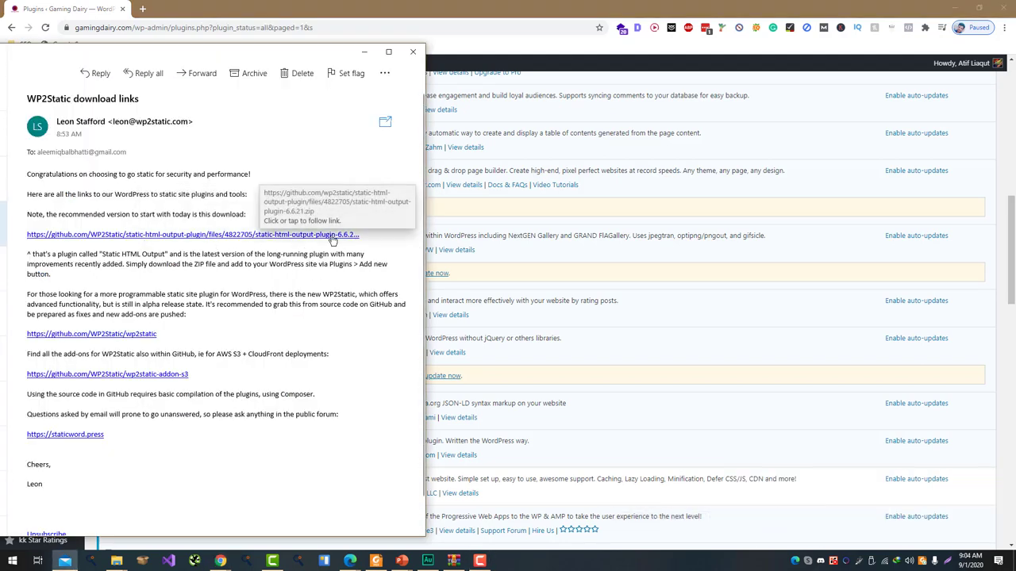
pyautogui.click(347, 235)
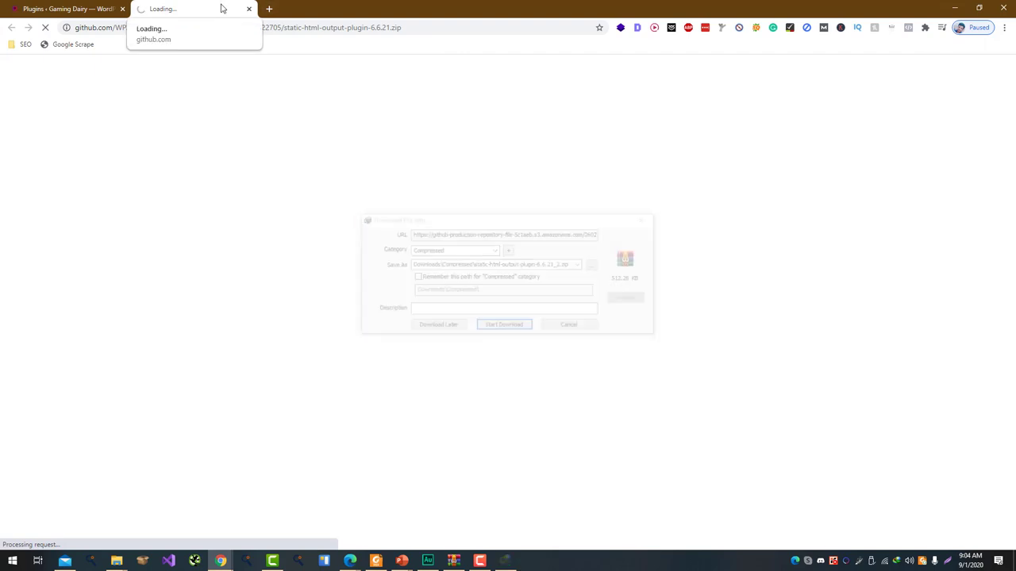
pyautogui.click(571, 326)
pyautogui.click(27, 338)
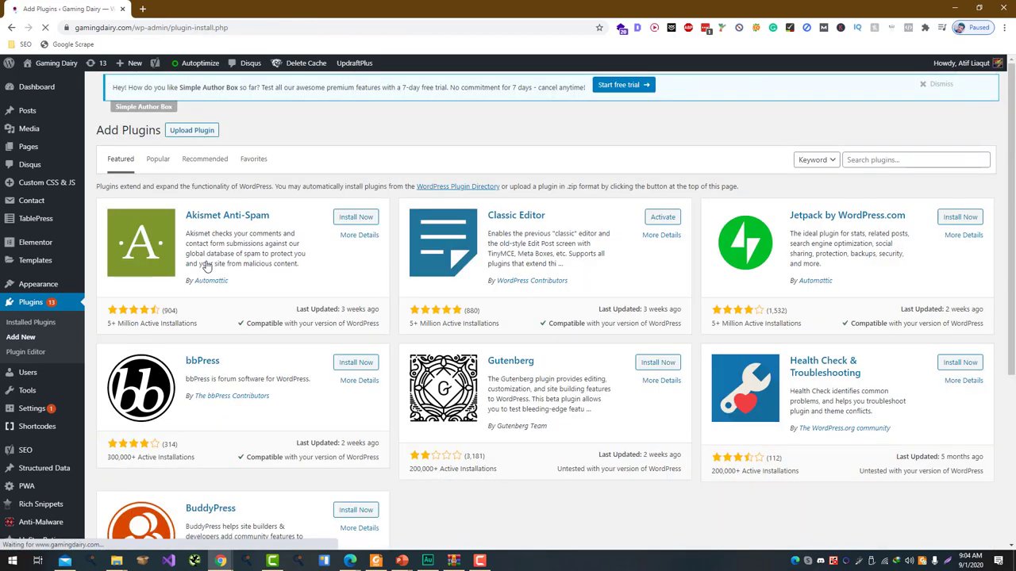
# Upload static-html-output-plugin-6.6.21.zip, install it, and activate the plugin
pyautogui.click(203, 92)
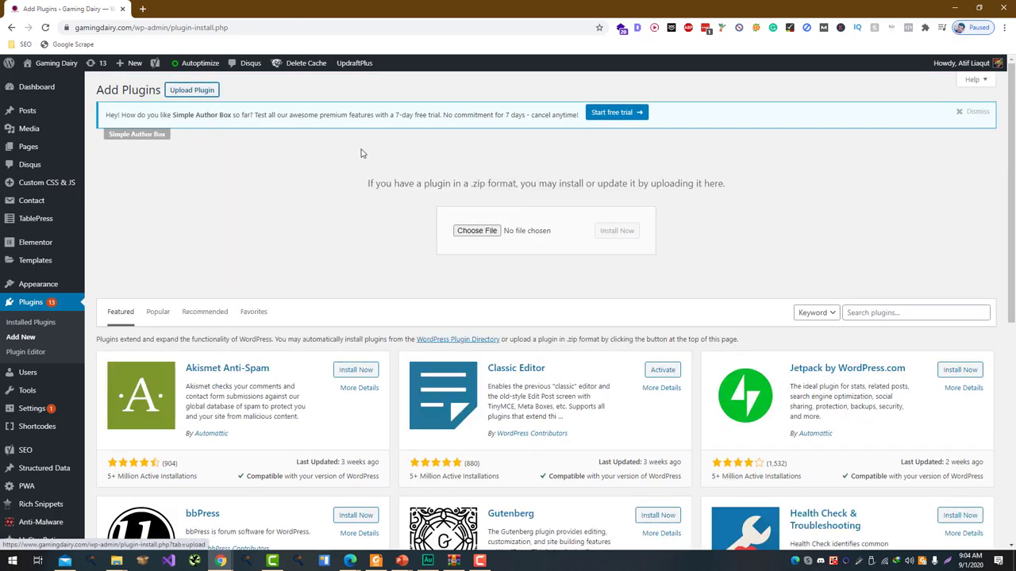
pyautogui.click(477, 231)
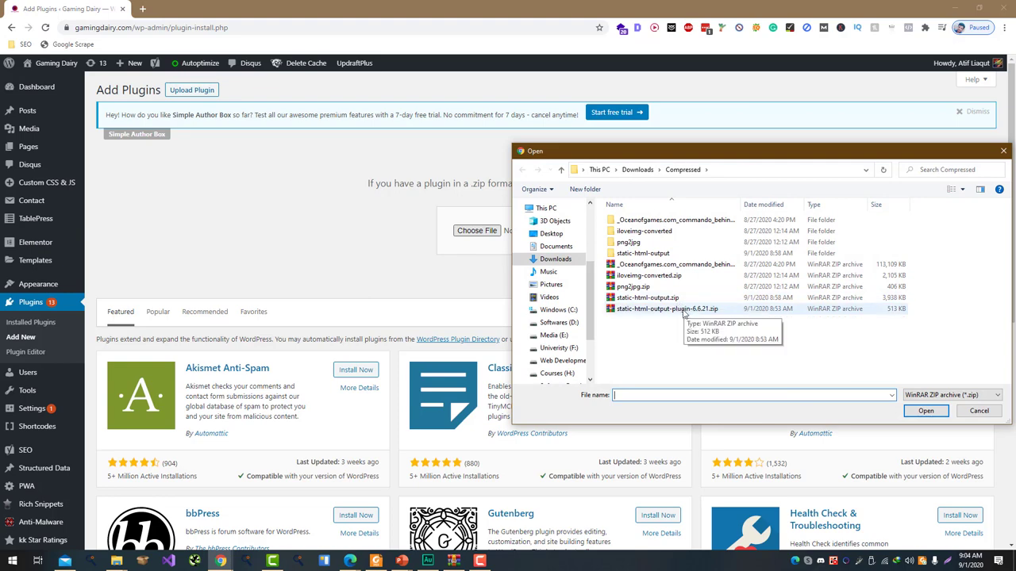
pyautogui.doubleClick(639, 310)
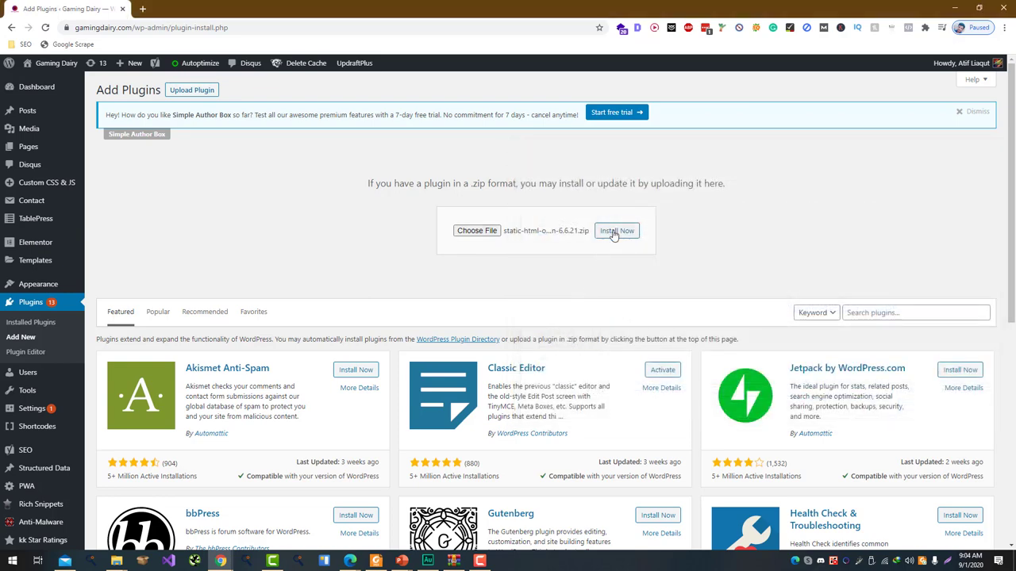
pyautogui.click(616, 231)
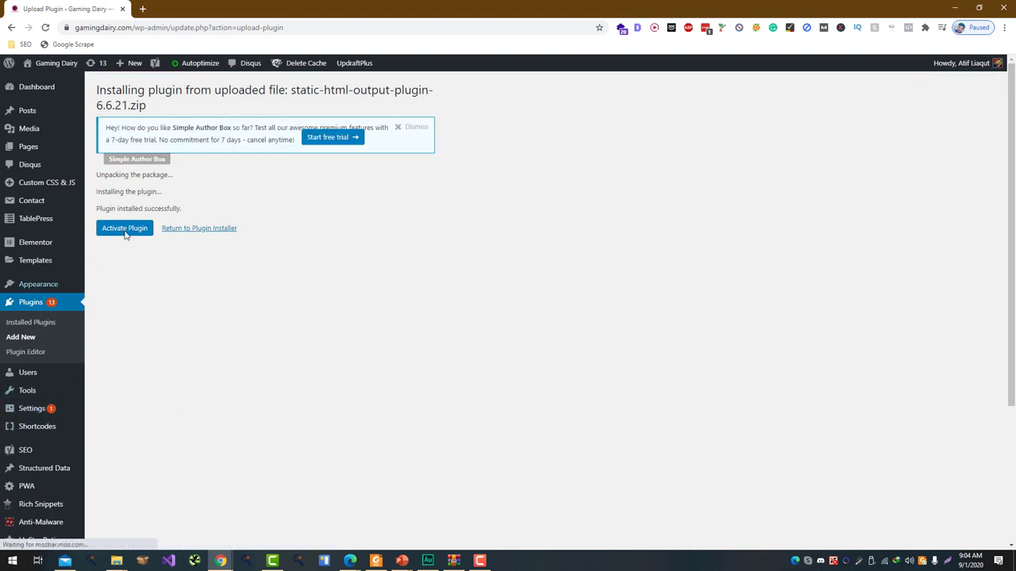
pyautogui.click(139, 230)
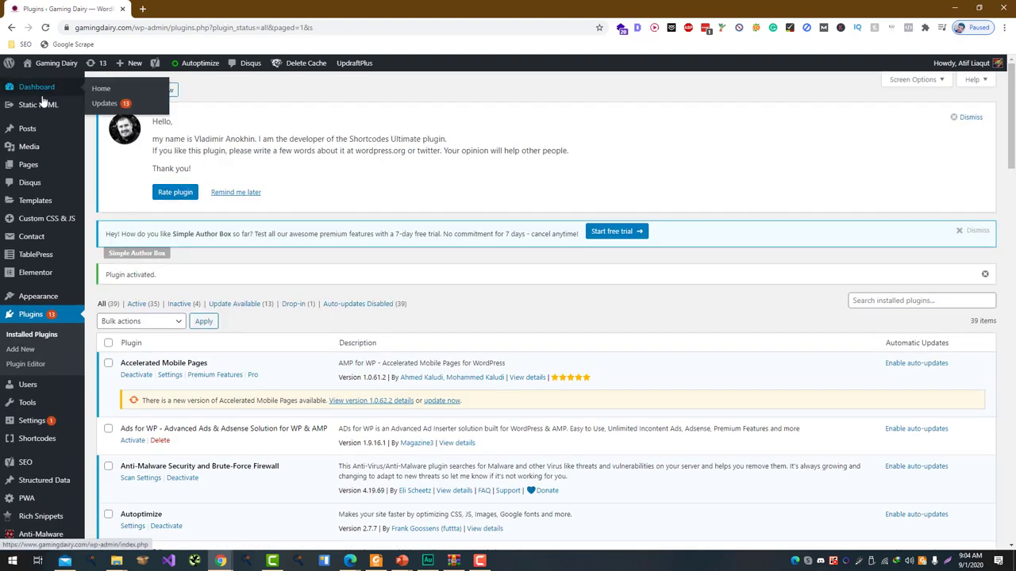
pyautogui.click(42, 106)
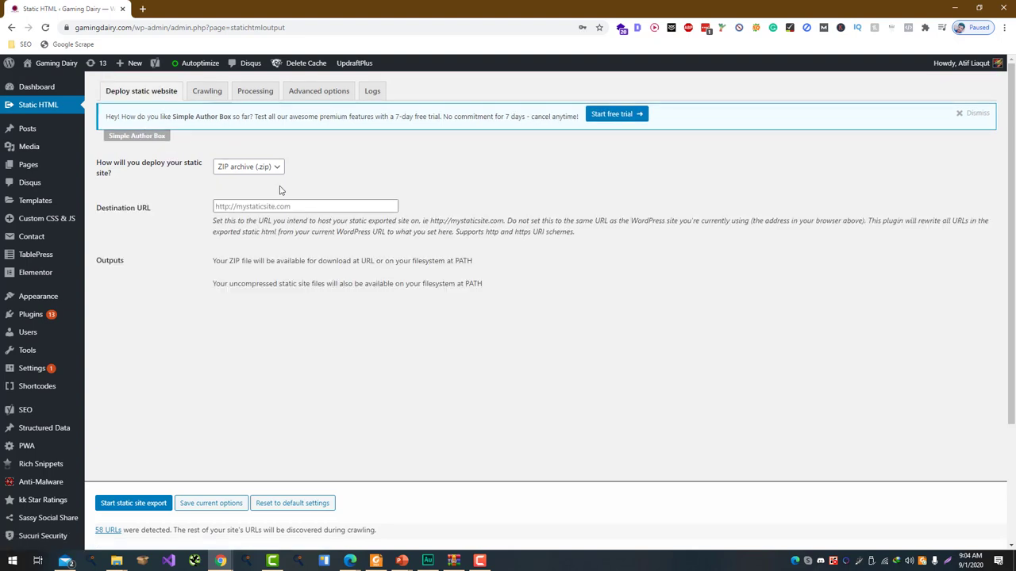
pyautogui.click(305, 207)
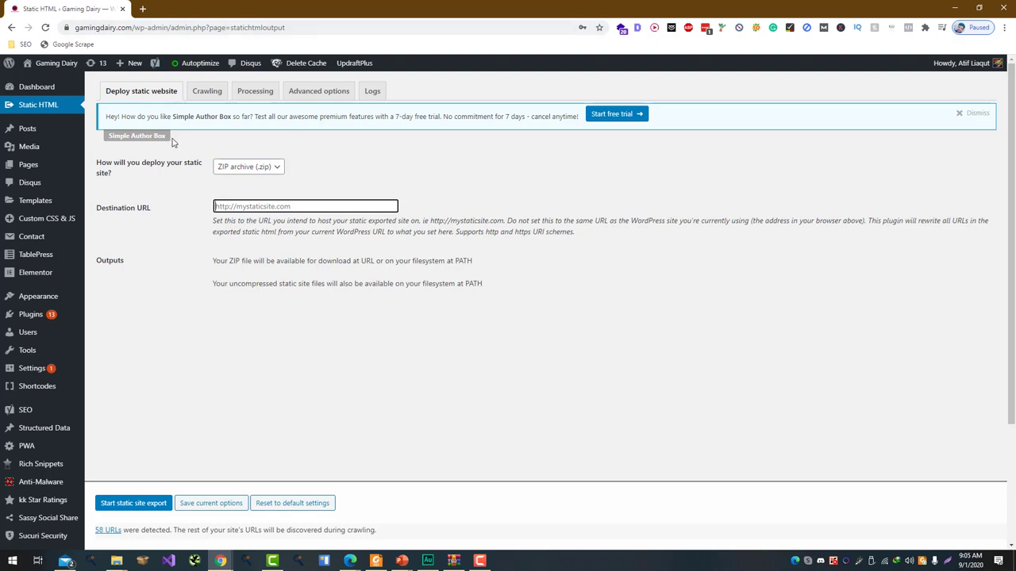
pyautogui.moveTo(138, 27); pyautogui.dragTo(75, 27)
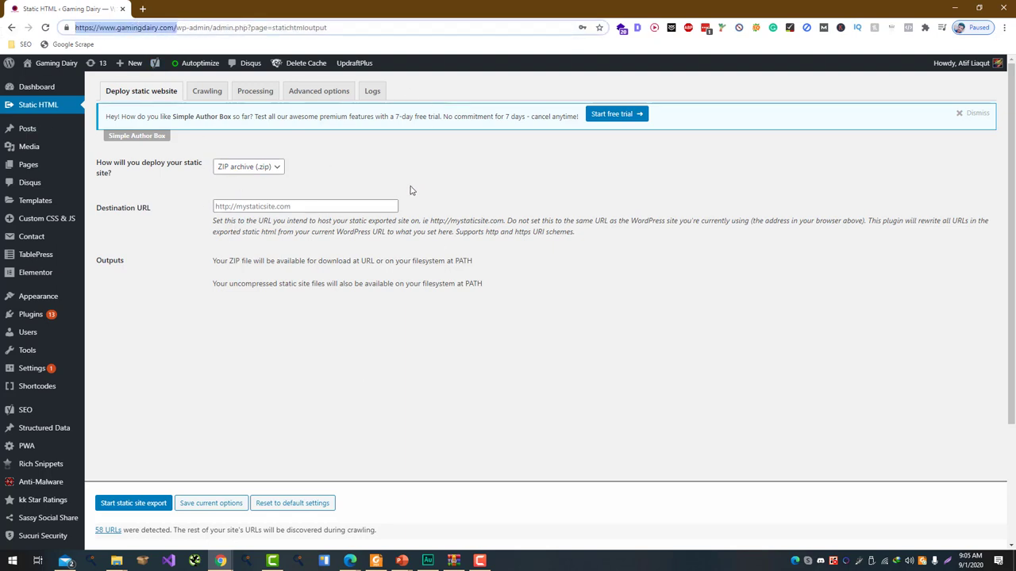
pyautogui.click(371, 207)
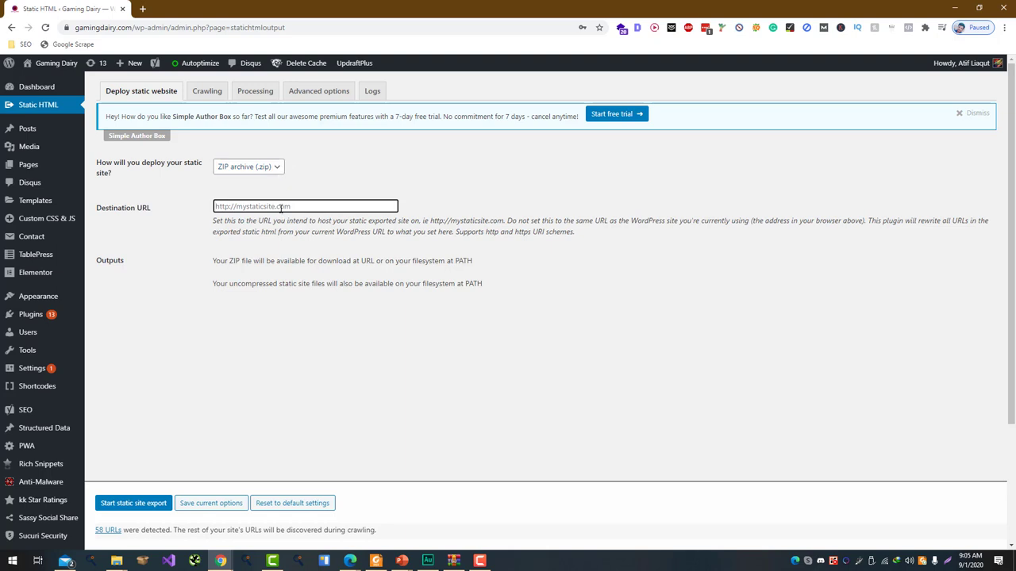
pyautogui.write('gamingdairy2.netlify.app')
pyautogui.hotkey('ctrl', 'shift', 'Left')
pyautogui.write('2.netlify.app')
pyautogui.hotkey('ctrl', 'a')
pyautogui.write('gamingdairy2.netlify.app')
pyautogui.write('https://')
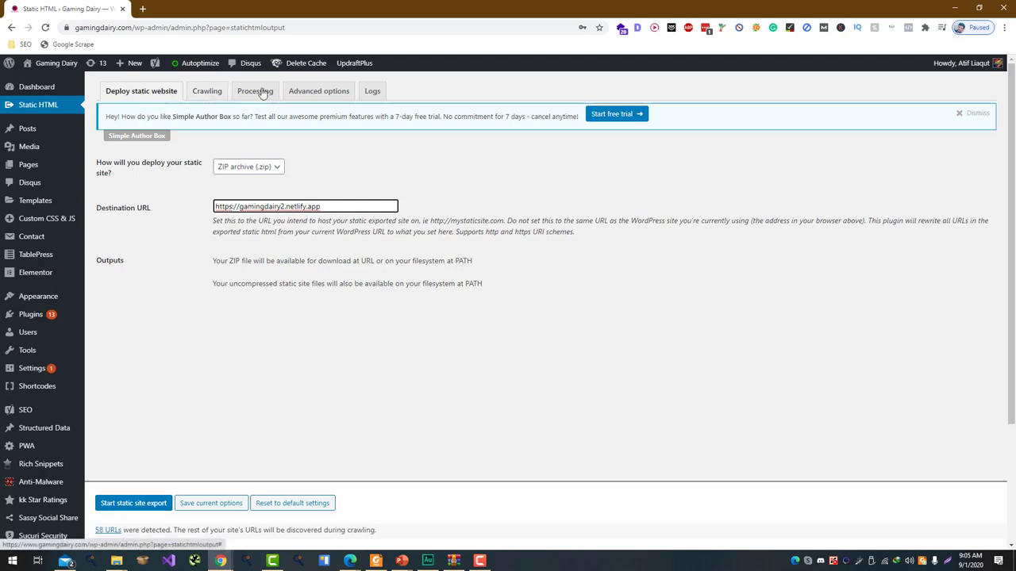
pyautogui.click(326, 92)
# Review the Processing cruft-removal options, then start the static site export from the Deploy section
pyautogui.scroll(-1, 286, 238)
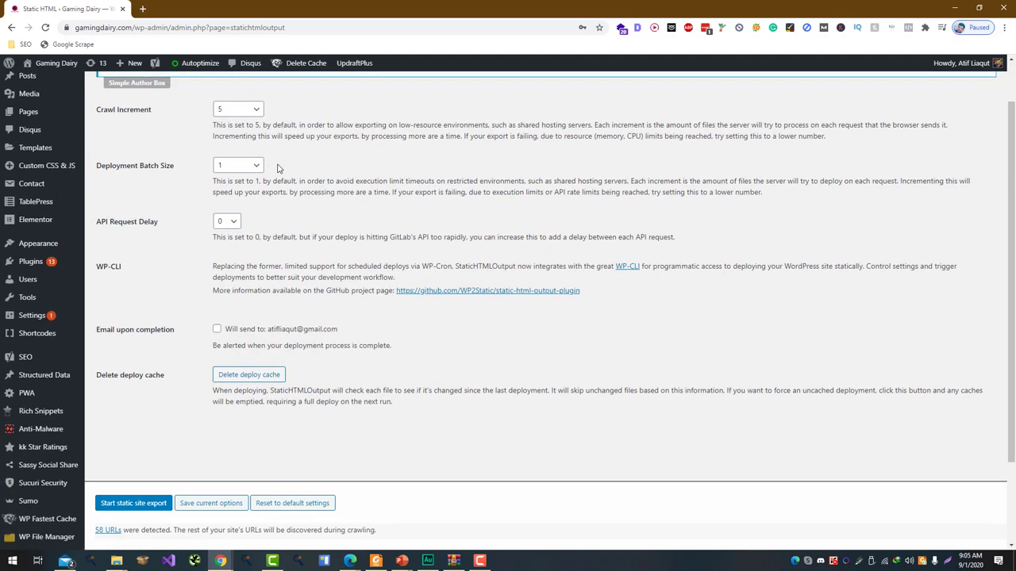
pyautogui.scroll(1, 262, 111)
pyautogui.click(256, 92)
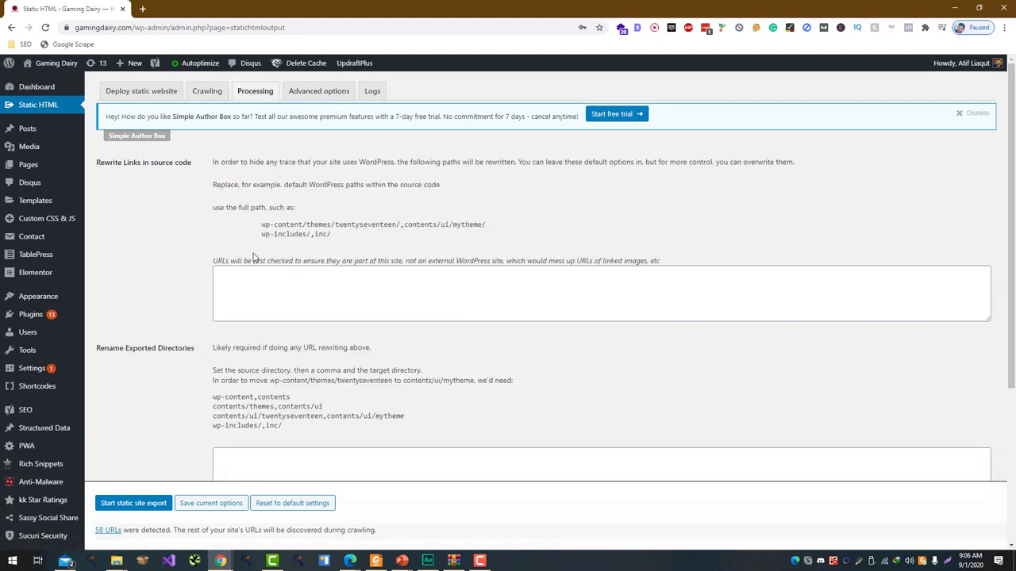
pyautogui.scroll(-3, 253, 258)
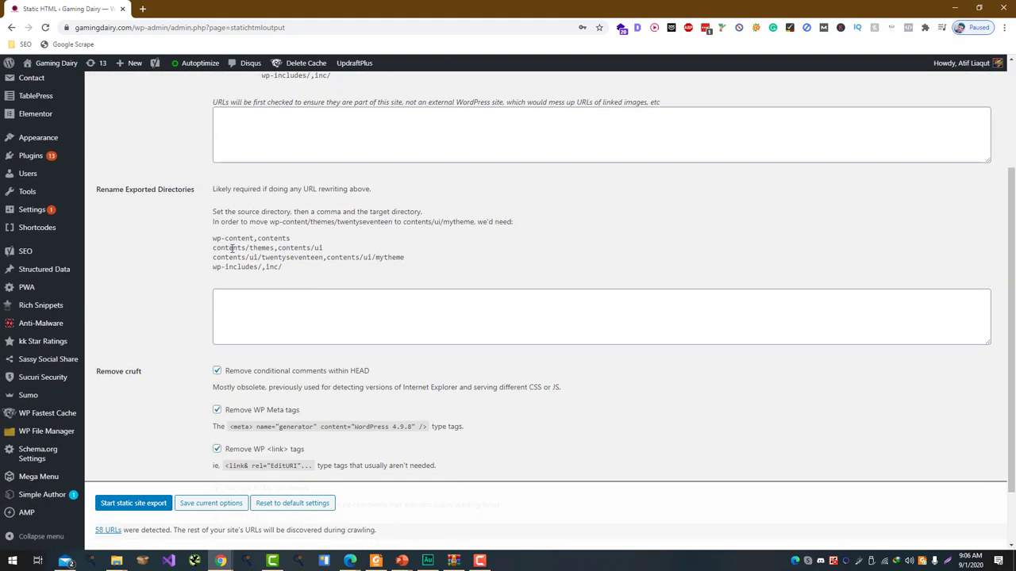
pyautogui.scroll(-2, 231, 247)
pyautogui.scroll(5, 340, 281)
pyautogui.scroll(-5, 324, 265)
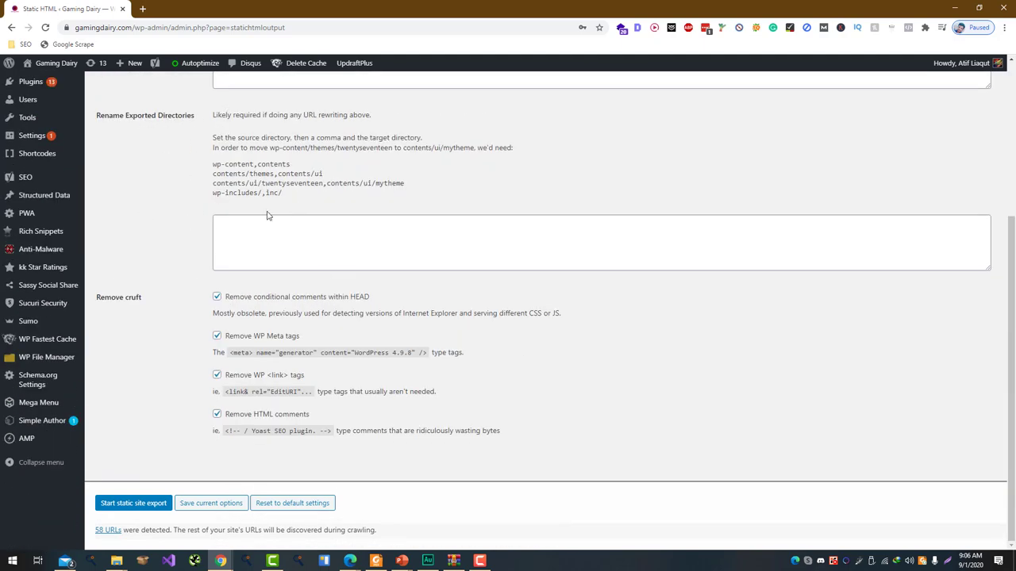
pyautogui.scroll(4, 166, 252)
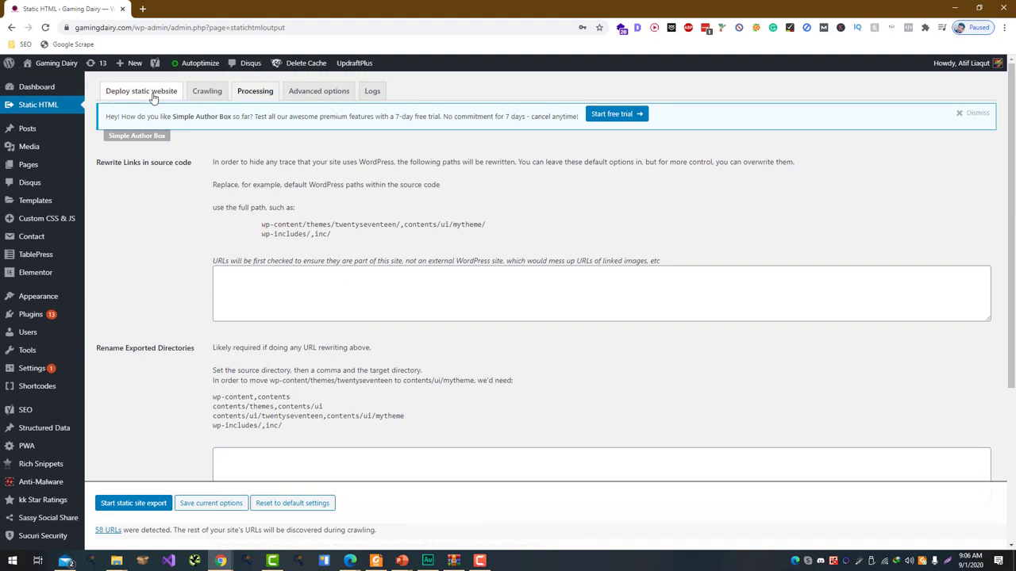
pyautogui.click(153, 96)
pyautogui.click(149, 504)
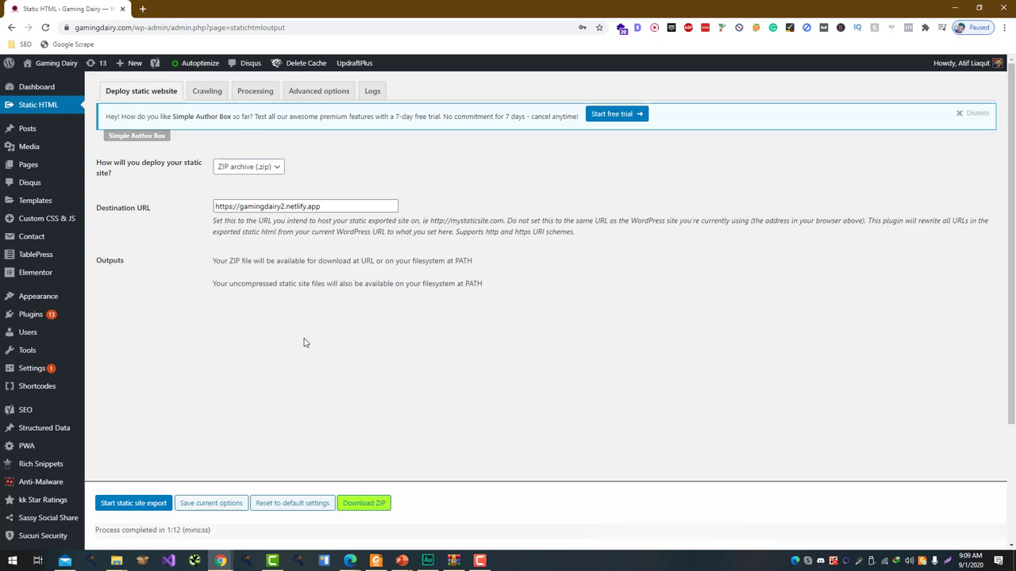
# Download the finished export as static-html-output_2.zip
pyautogui.scroll(-3, 310, 381)
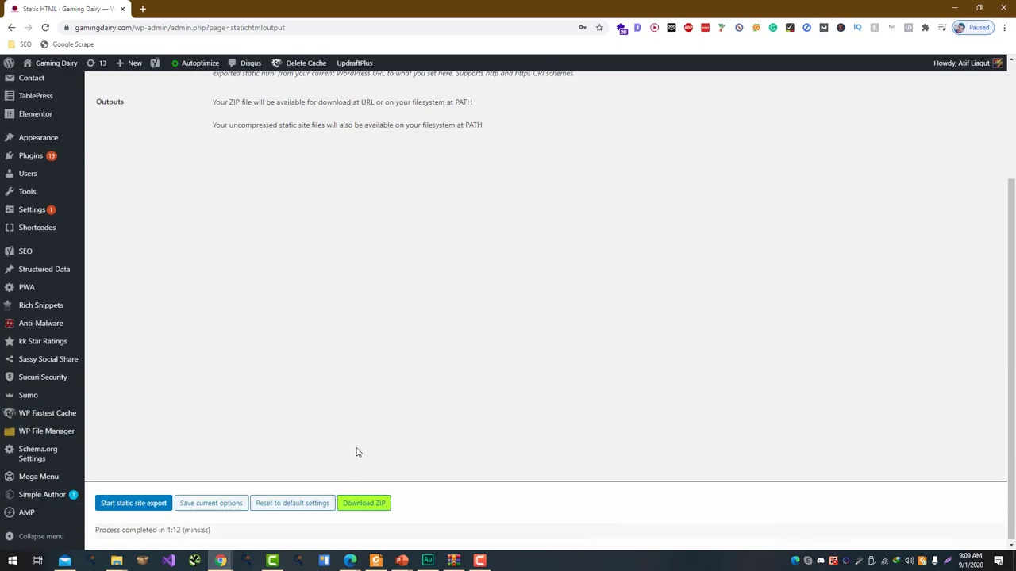
pyautogui.scroll(3, 355, 452)
pyautogui.click(362, 505)
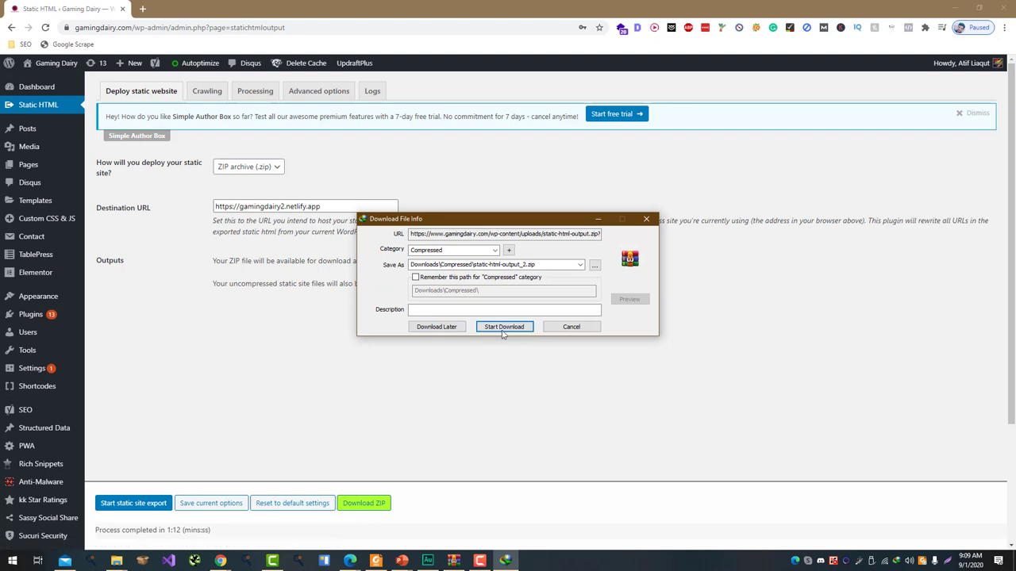
pyautogui.click(503, 328)
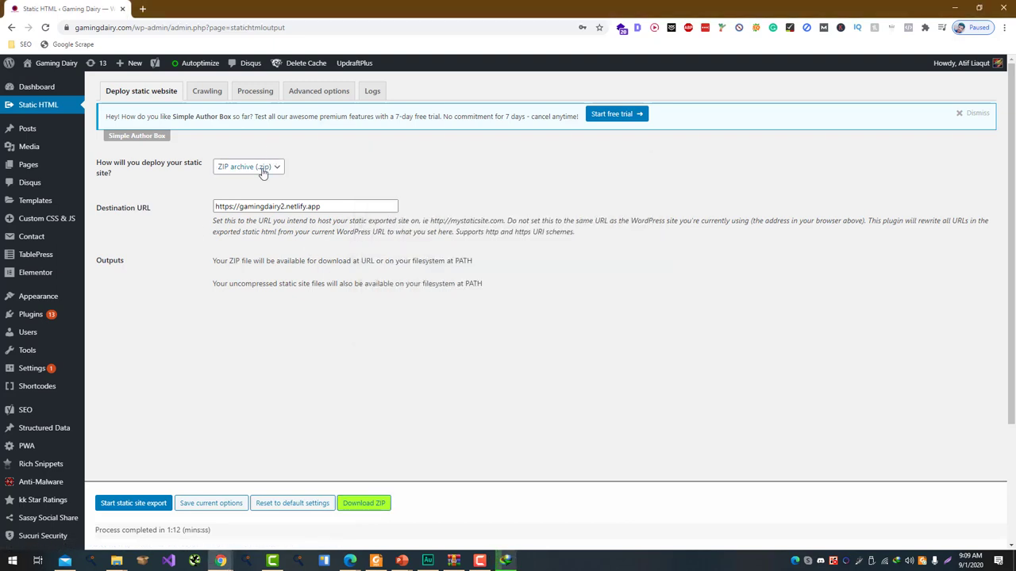
# Choose Netlify as the deployment method and reveal the ZIP in the Downloads\Compressed folder
pyautogui.click(263, 169)
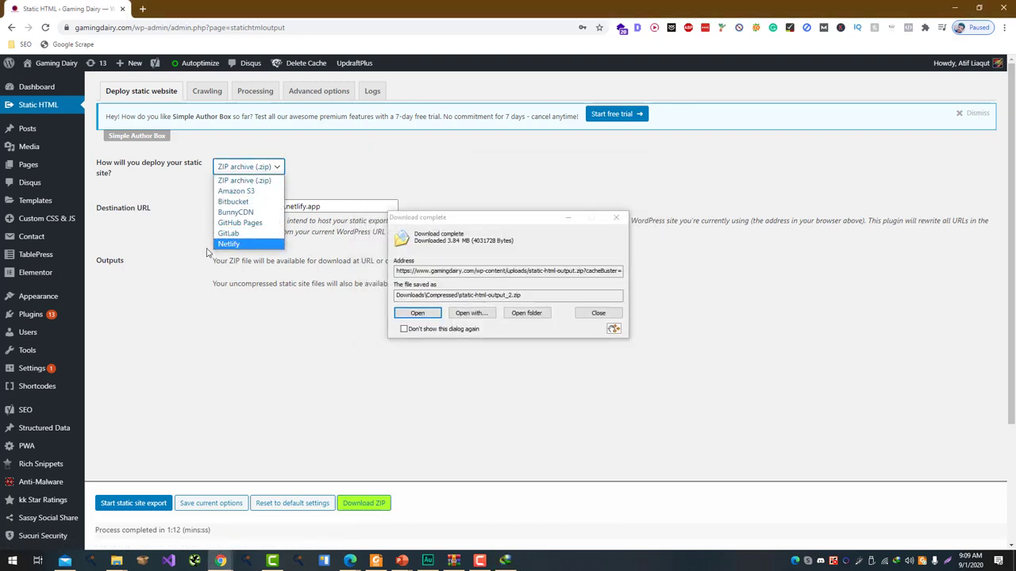
pyautogui.click(230, 245)
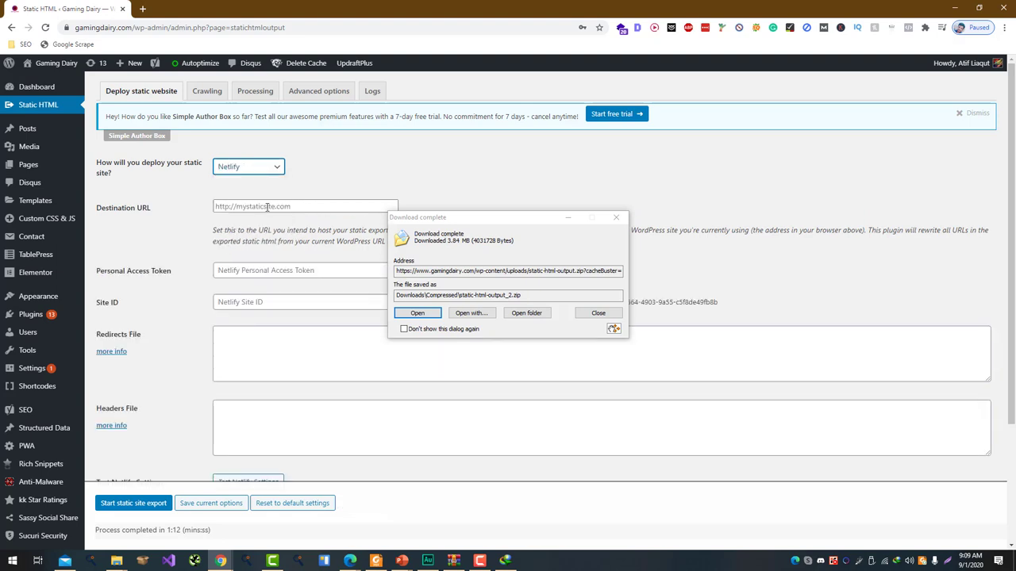
pyautogui.scroll(-1, 251, 207)
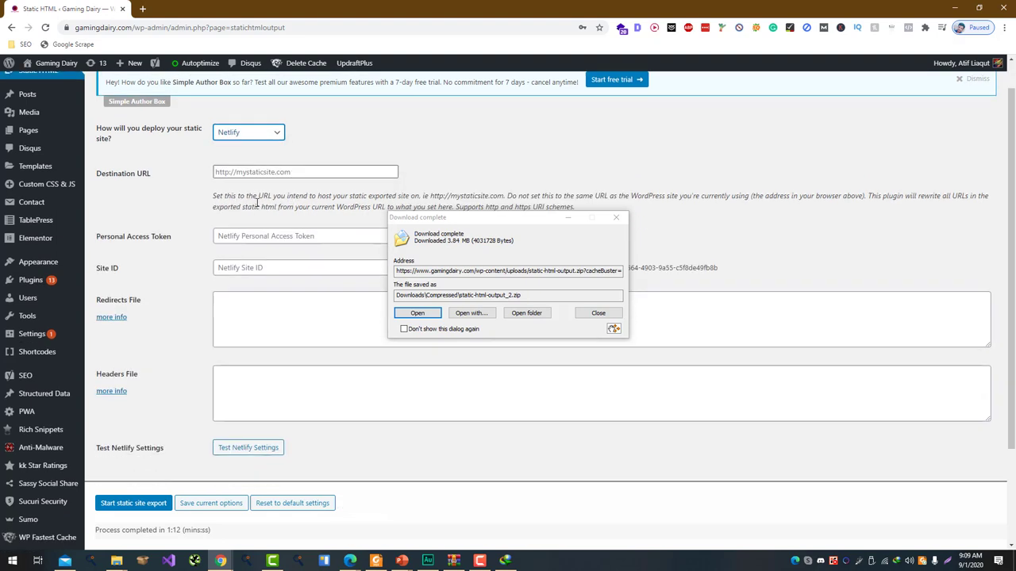
pyautogui.click(538, 314)
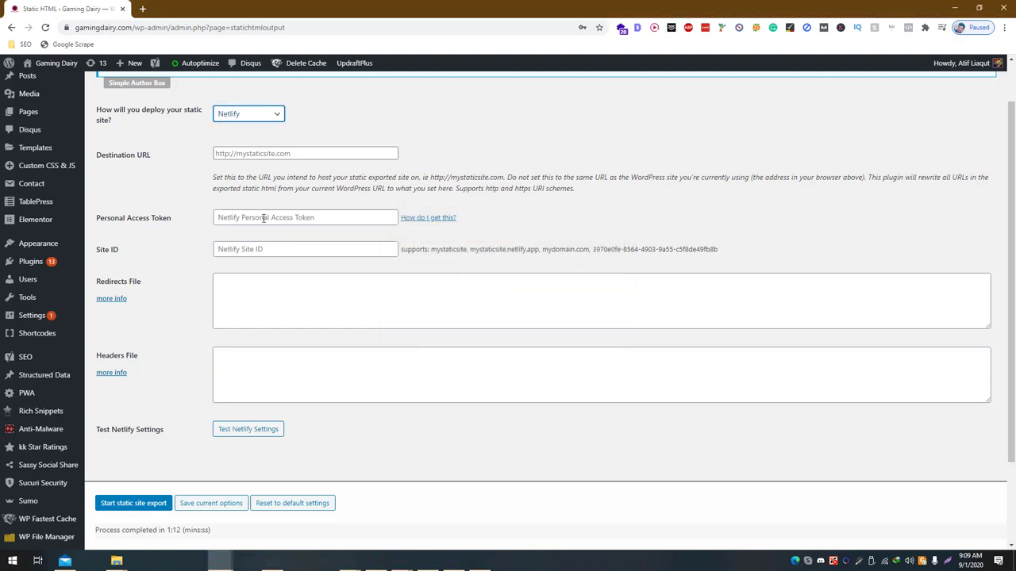
pyautogui.click(117, 561)
pyautogui.click(269, 505)
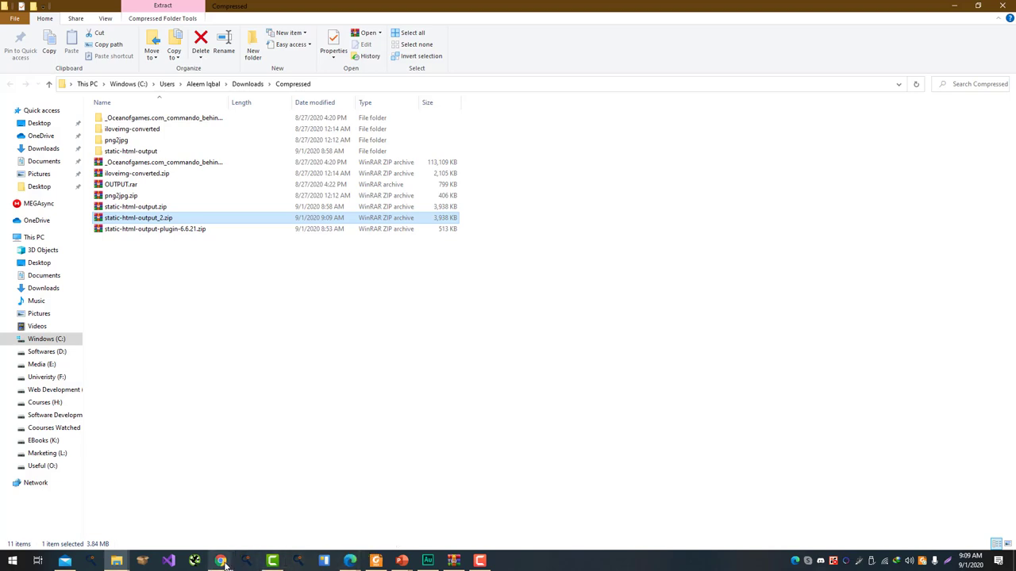
# Drag static-html-output_2.zip onto Netlify's drop zone to deploy it as a new site
pyautogui.moveTo(223, 563)
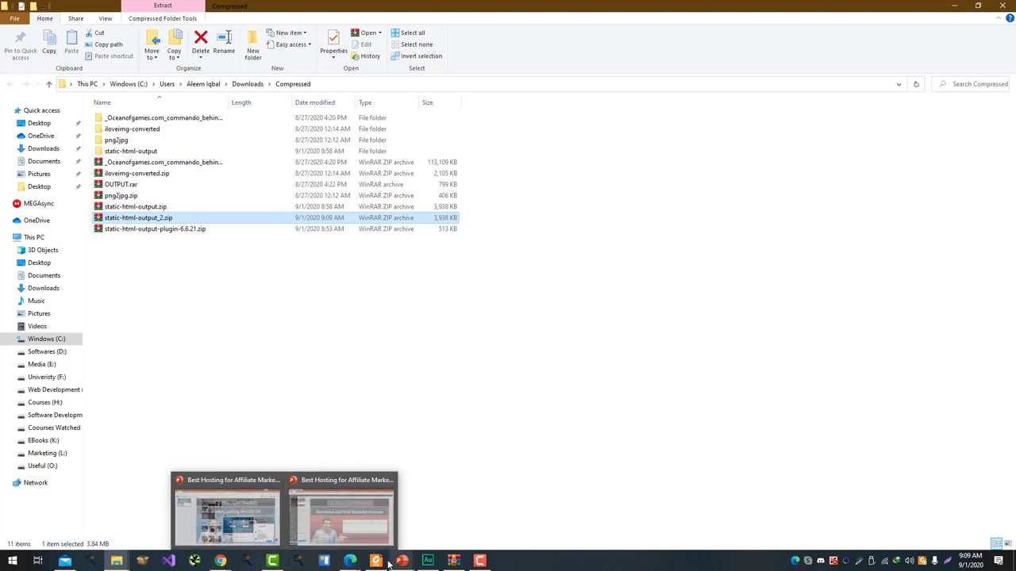
pyautogui.moveTo(346, 565)
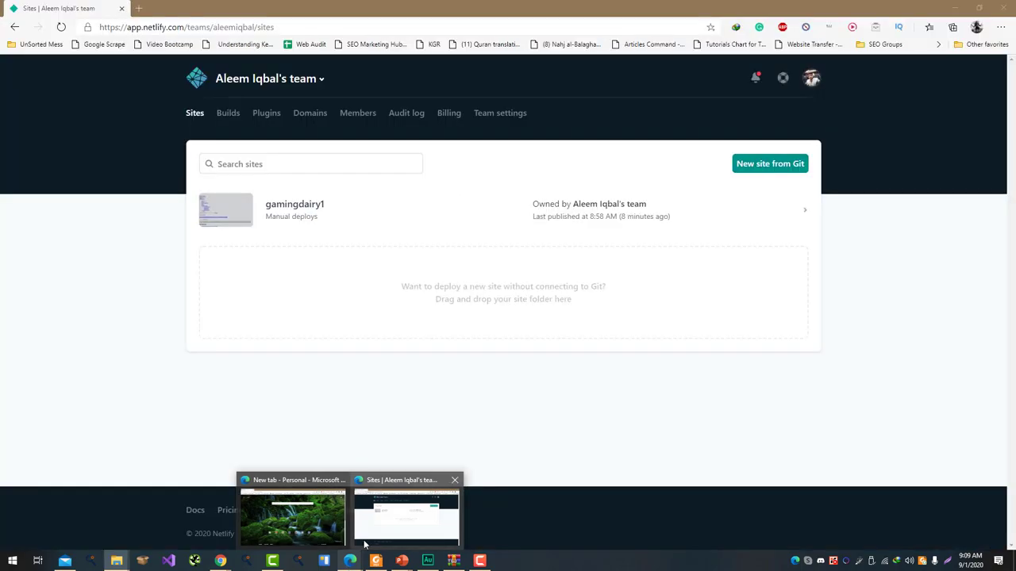
pyautogui.click(364, 545)
pyautogui.hotkey('alt', 'Tab')
pyautogui.moveTo(151, 219); pyautogui.dragTo(401, 282)
pyautogui.hotkey('alt', 'Tab')
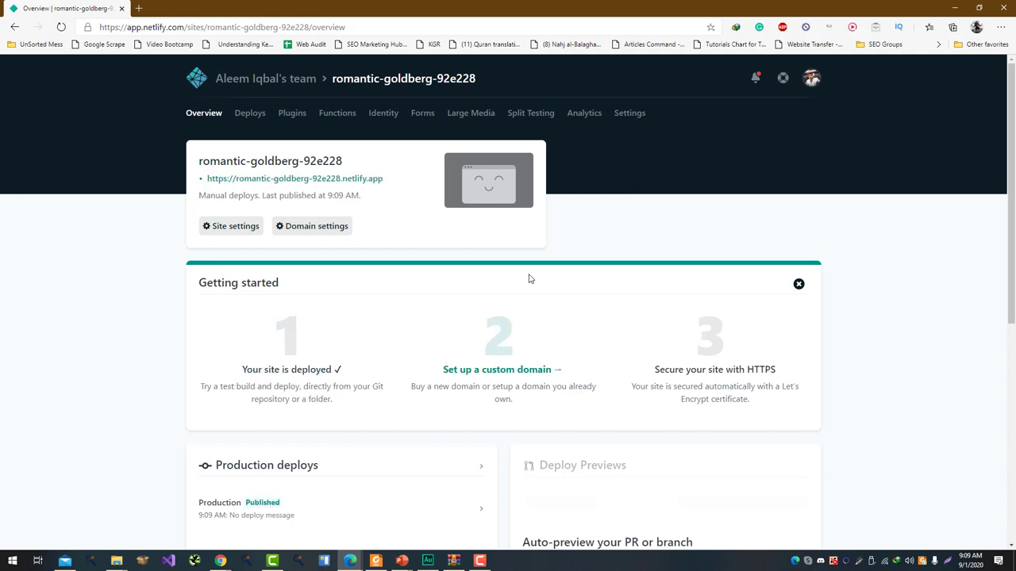
# Open the live romantic-goldberg-92e228.netlify.app site in a new tab, then return to the overview
pyautogui.click(286, 230)
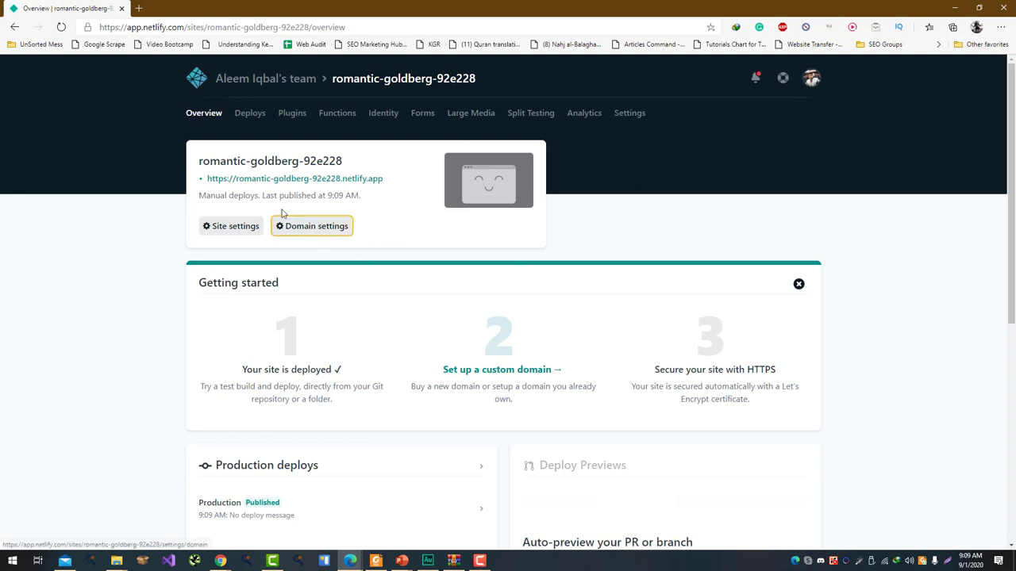
pyautogui.click(306, 181)
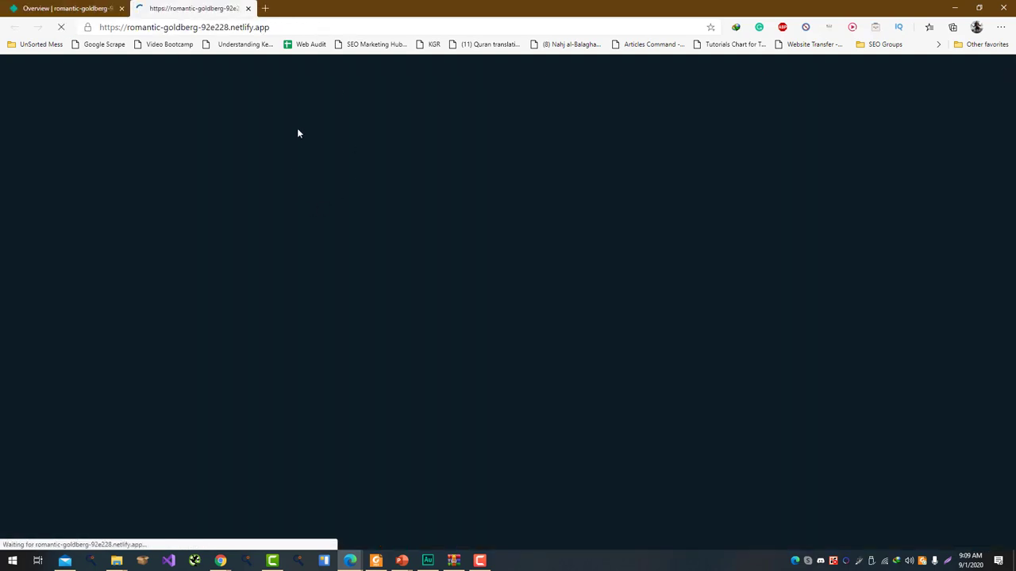
pyautogui.hotkey('ctrl', 'shift', 'Tab')
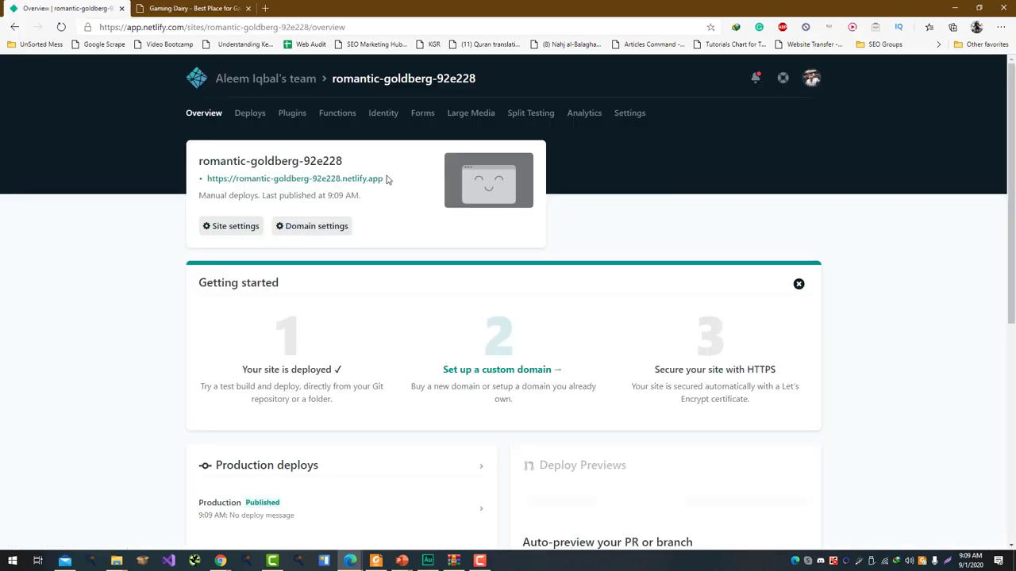
pyautogui.scroll(-3, 332, 245)
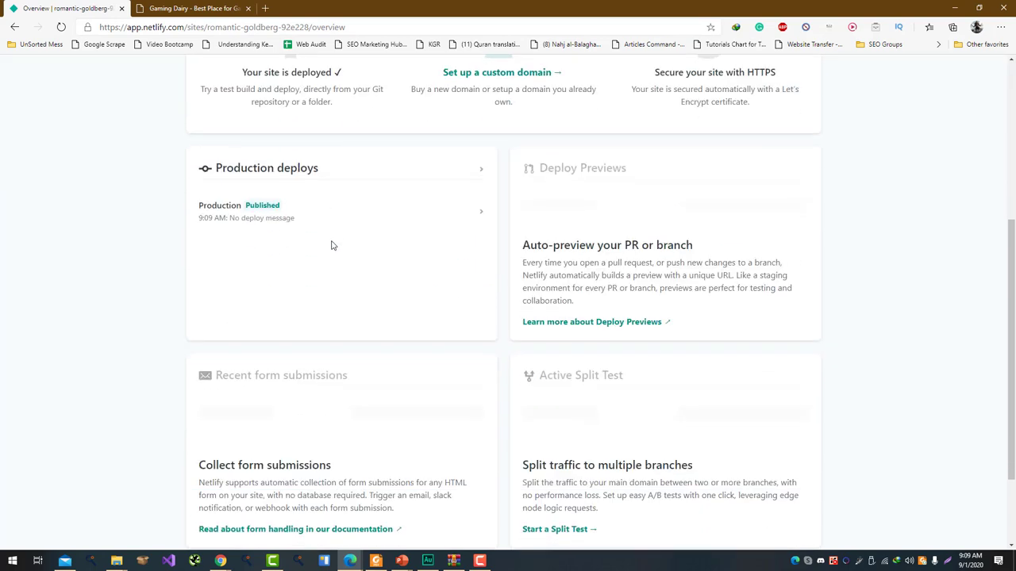
pyautogui.scroll(3, 331, 246)
# Change the Netlify site name to gamingdairy2 in the domain settings and save
pyautogui.click(313, 223)
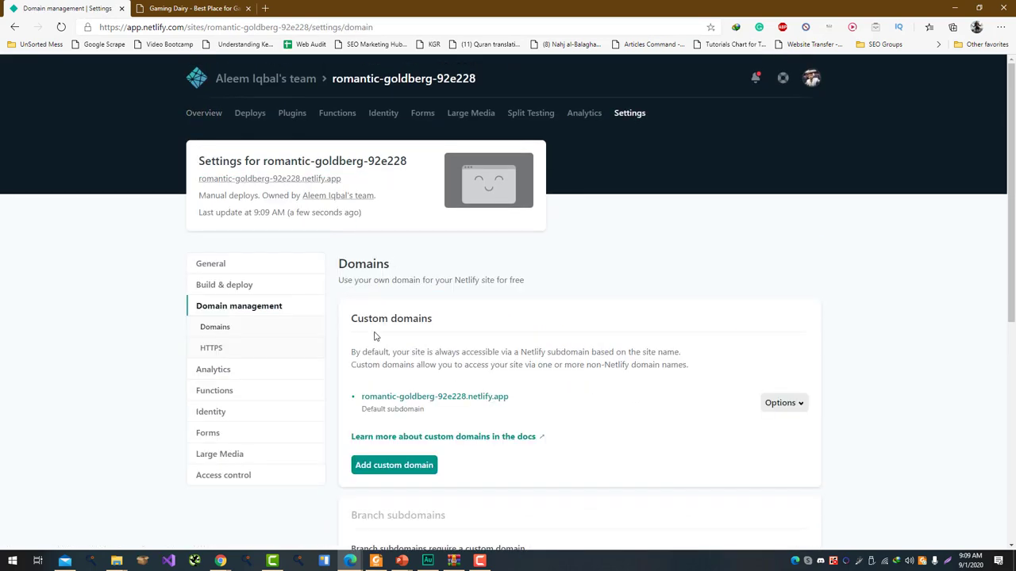
pyautogui.click(780, 404)
pyautogui.click(776, 428)
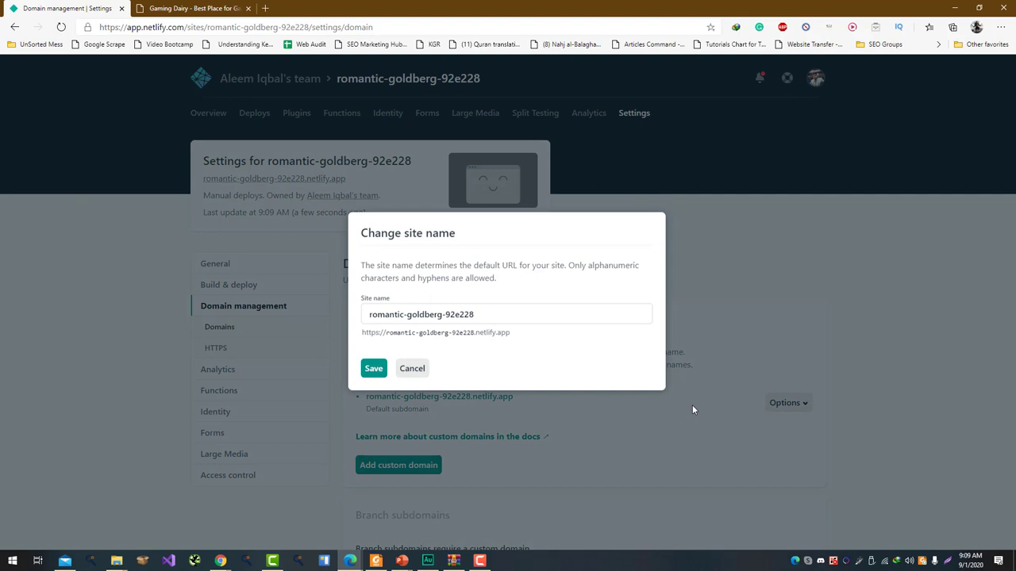
pyautogui.tripleClick(478, 316)
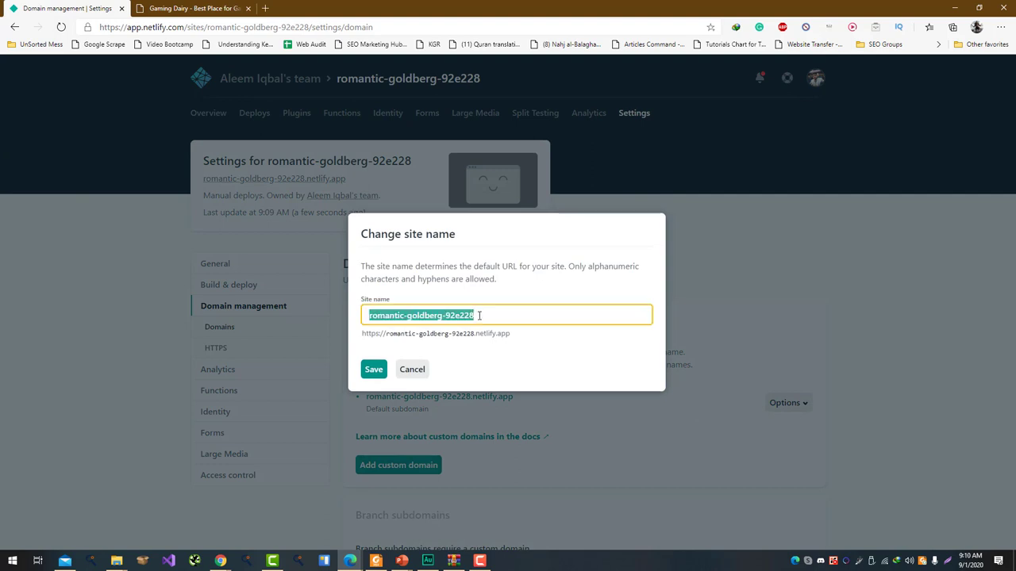
pyautogui.write('gamin')
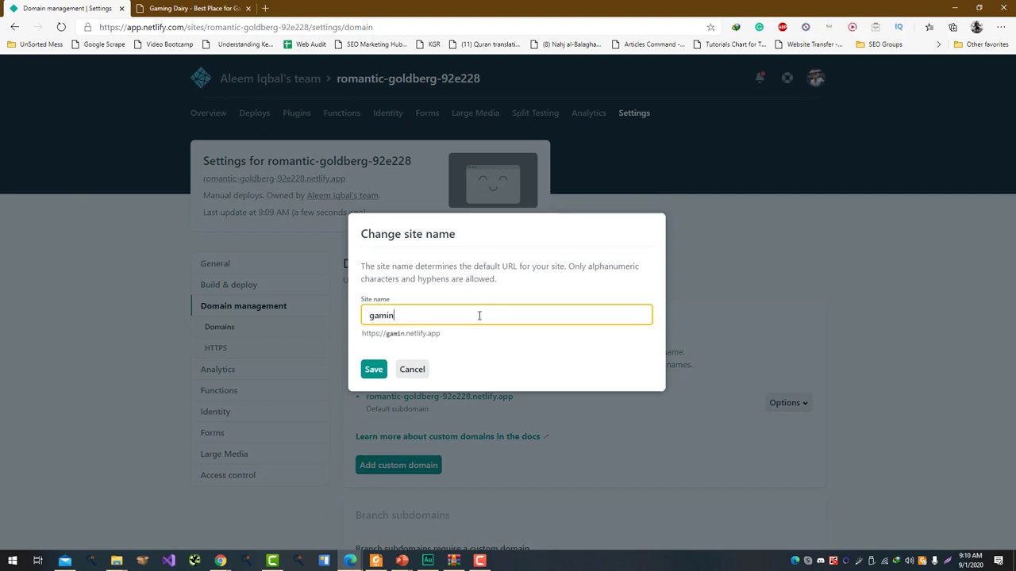
pyautogui.write('gdairy2')
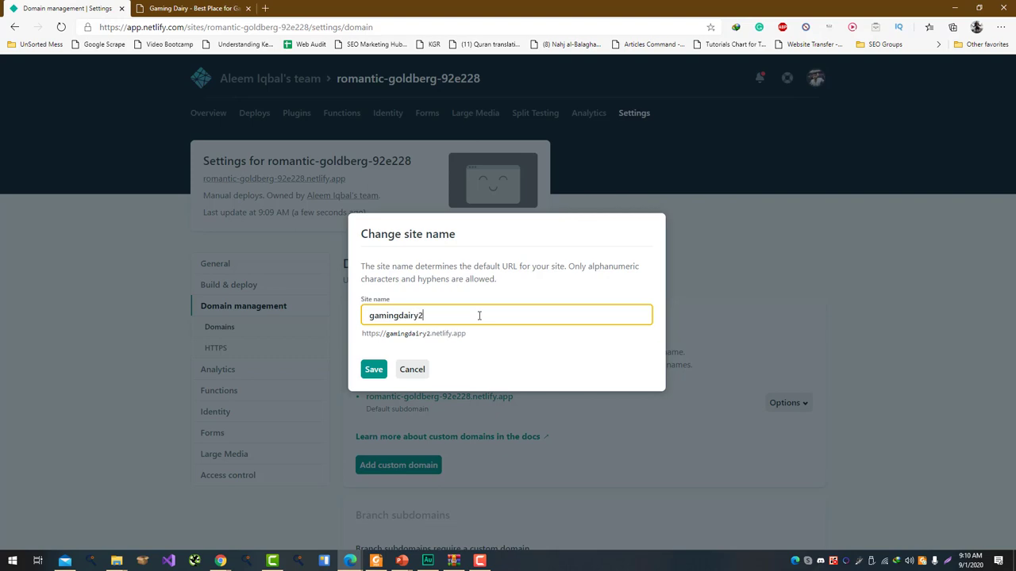
pyautogui.click(367, 377)
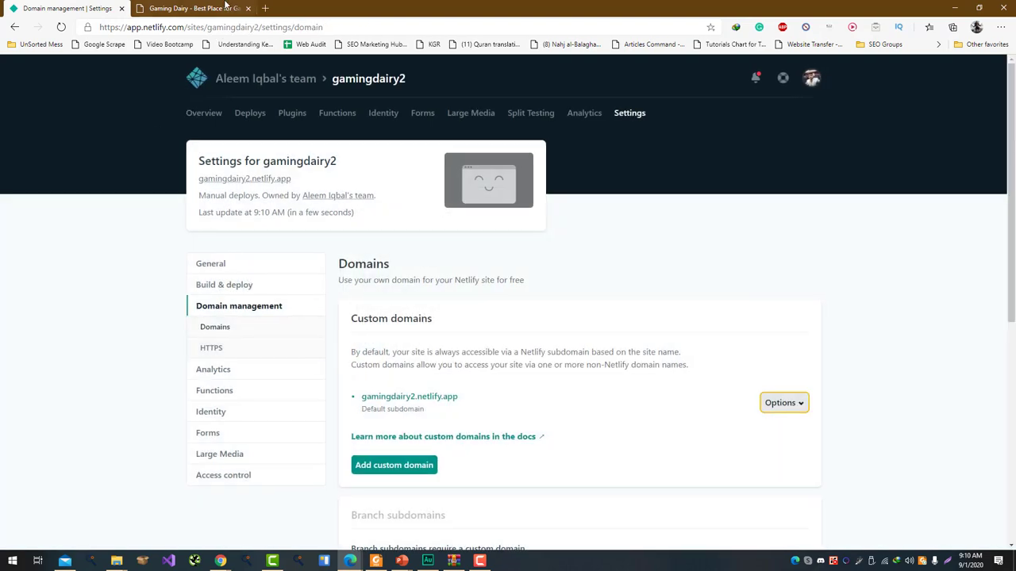
# Reload the old romantic-goldberg address to confirm it returns Not Found, then return to domain settings
pyautogui.click(227, 8)
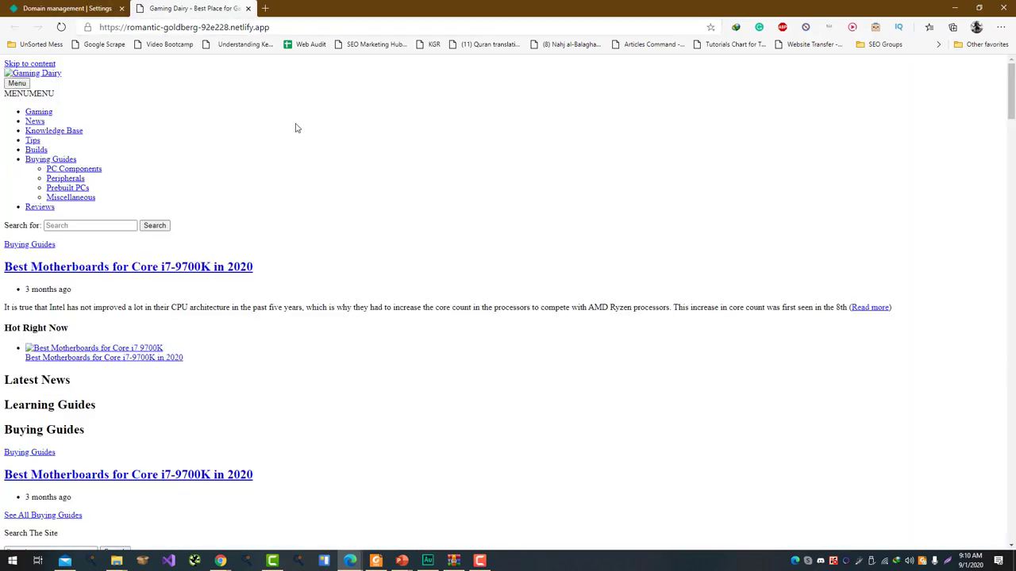
pyautogui.press('F5')
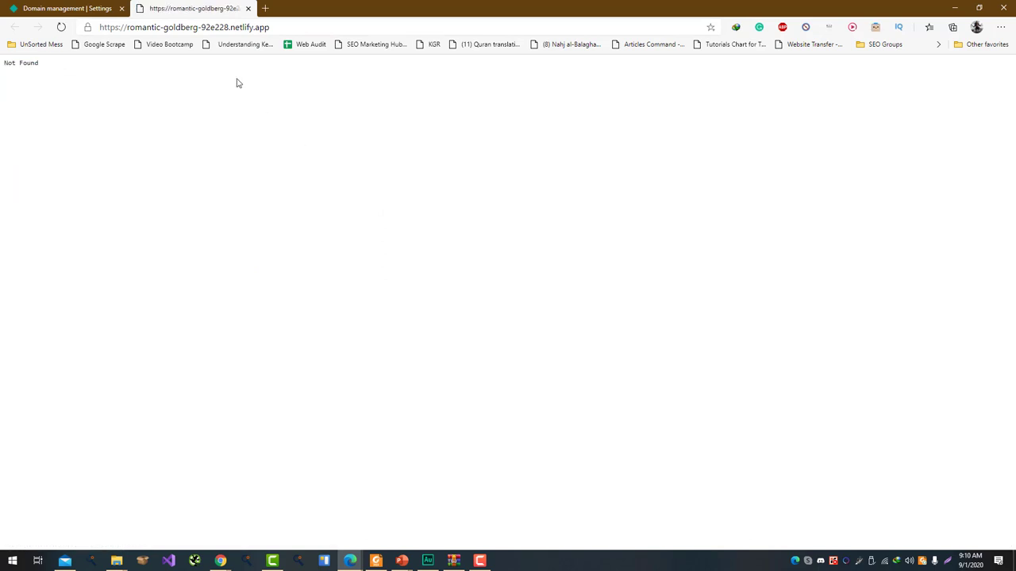
pyautogui.click(36, 3)
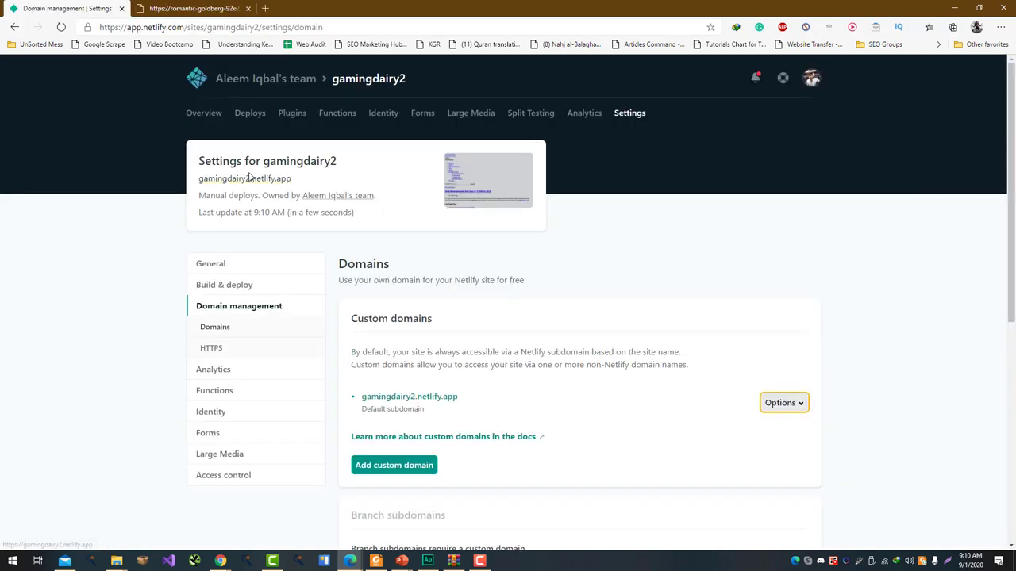
# Open the live site at gamingdairy2.netlify.app and close the old-address tab
pyautogui.click(242, 175)
pyautogui.middleClick(312, 8)
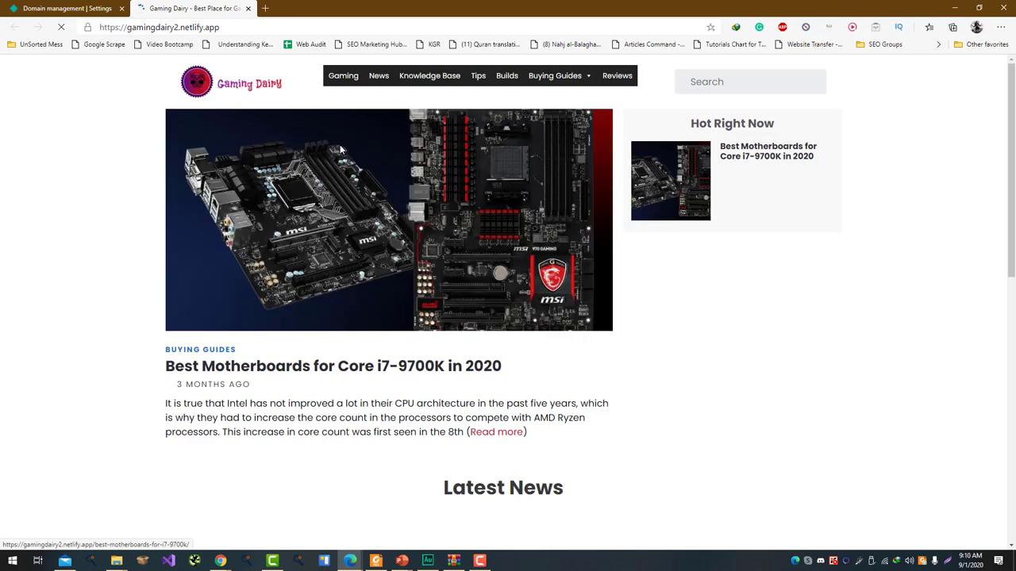
pyautogui.scroll(-8, 340, 150)
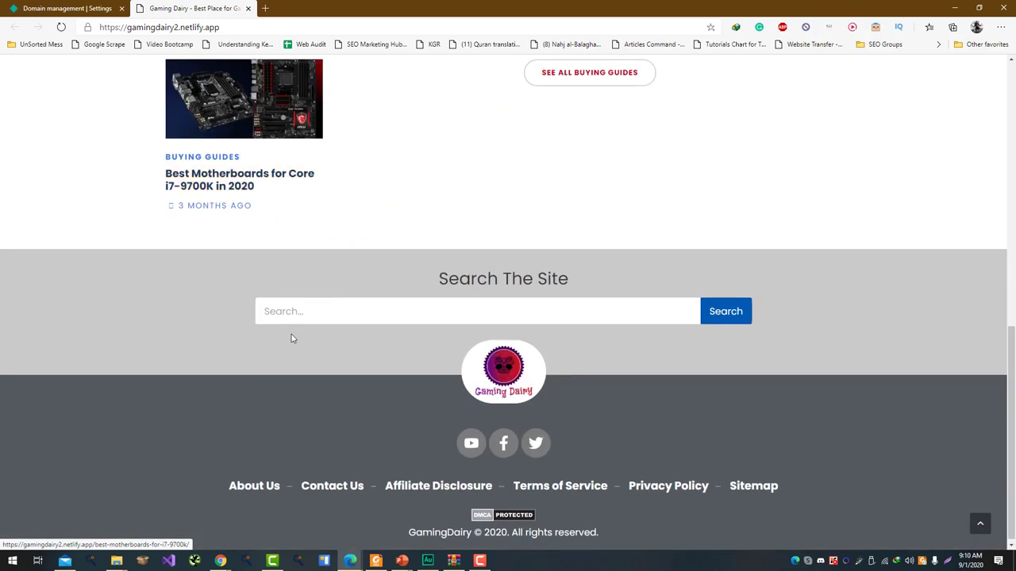
pyautogui.scroll(10, 333, 275)
# Open and scroll through the Best Motherboards for Core i7-9700K in 2020 article
pyautogui.click(327, 240)
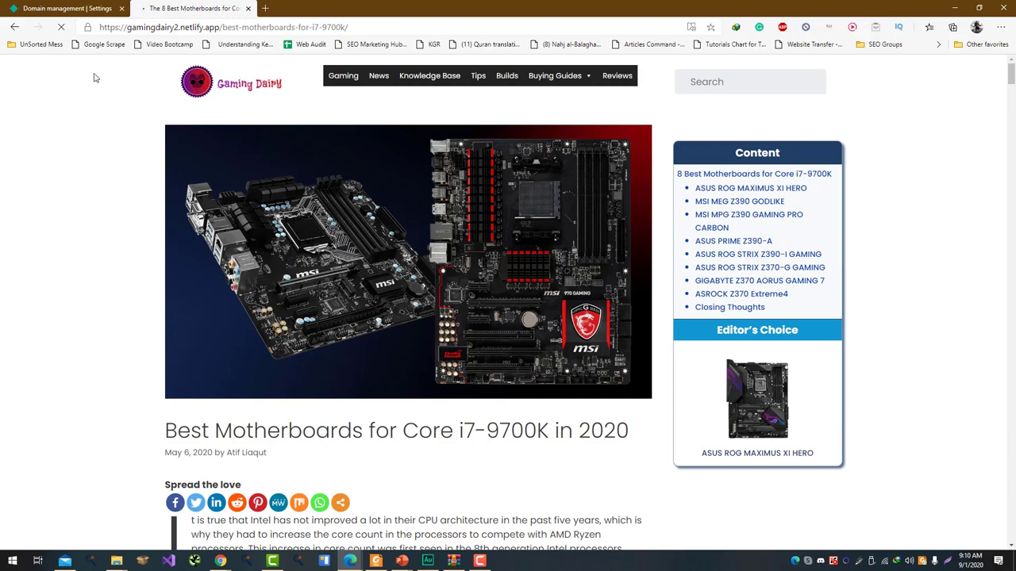
pyautogui.scroll(-3, 158, 317)
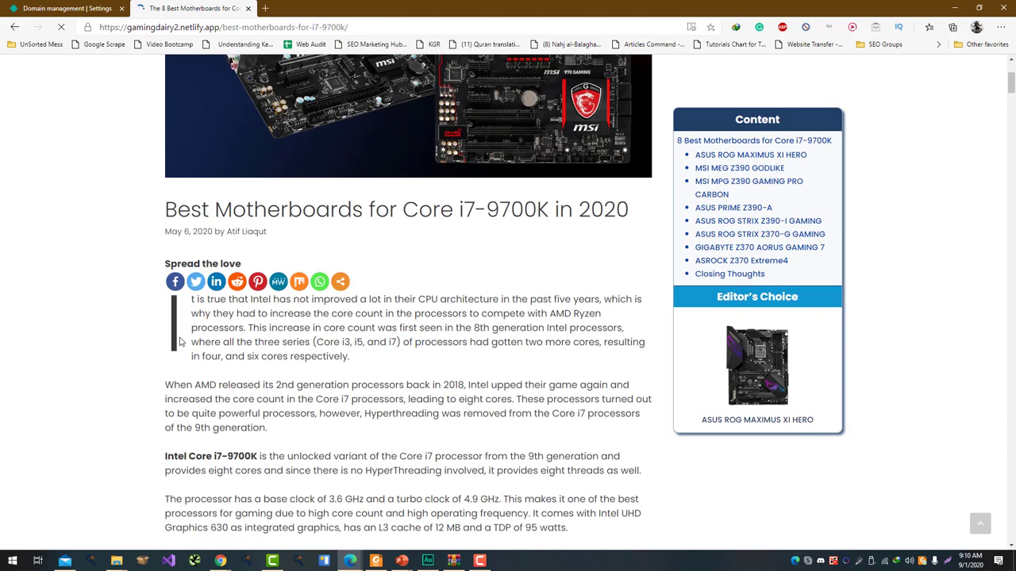
pyautogui.scroll(-10, 83, 317)
pyautogui.scroll(-10, 87, 453)
pyautogui.scroll(10, 91, 449)
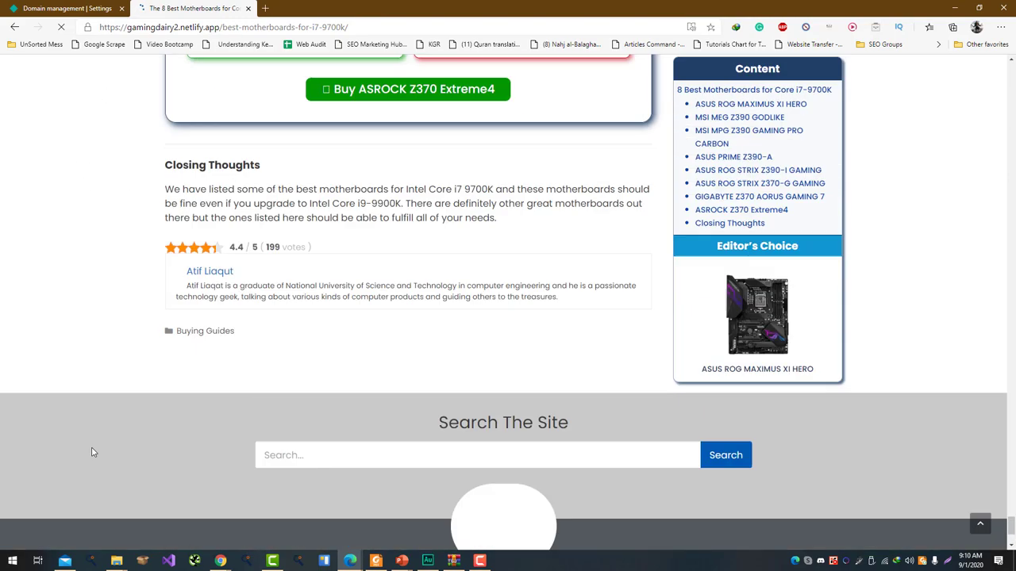
pyautogui.scroll(20, 100, 435)
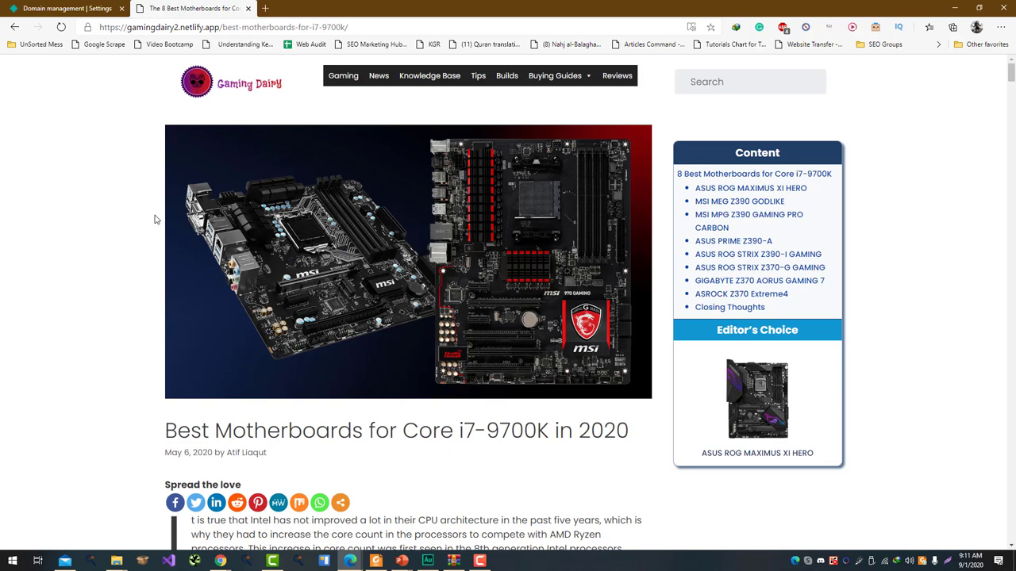
pyautogui.click(243, 86)
pyautogui.click(494, 327)
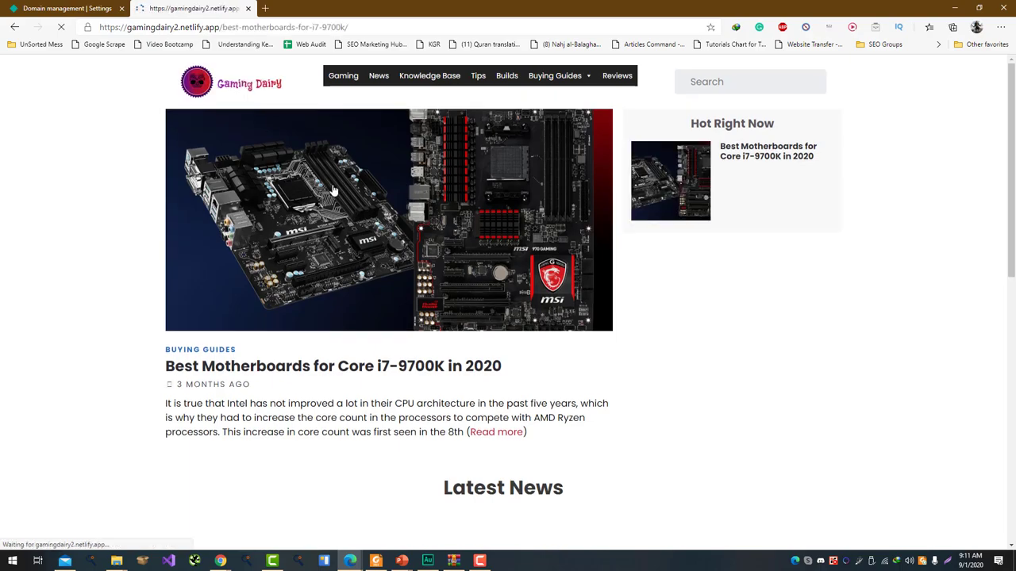
pyautogui.scroll(-12, 494, 335)
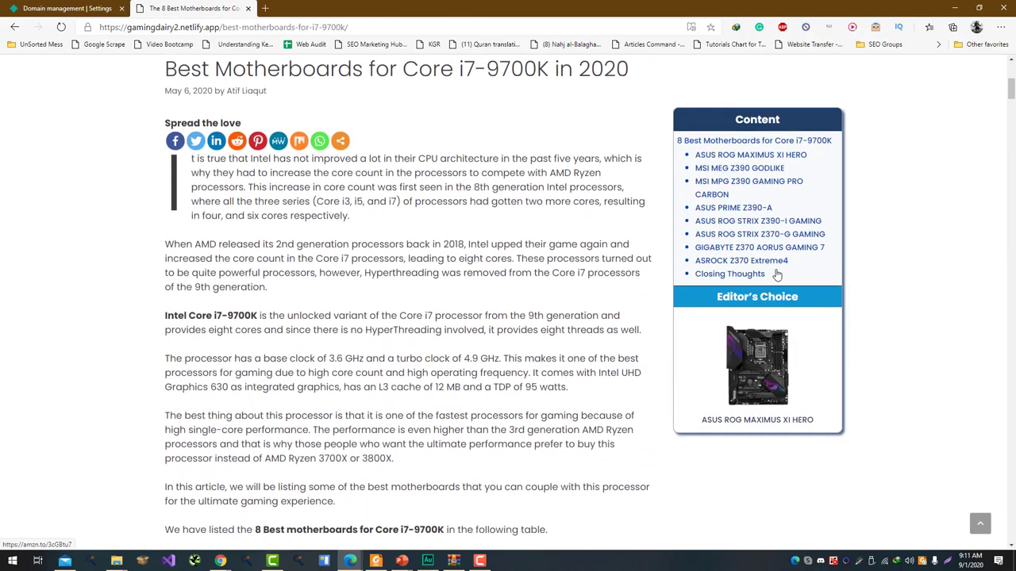
pyautogui.scroll(-15, 499, 259)
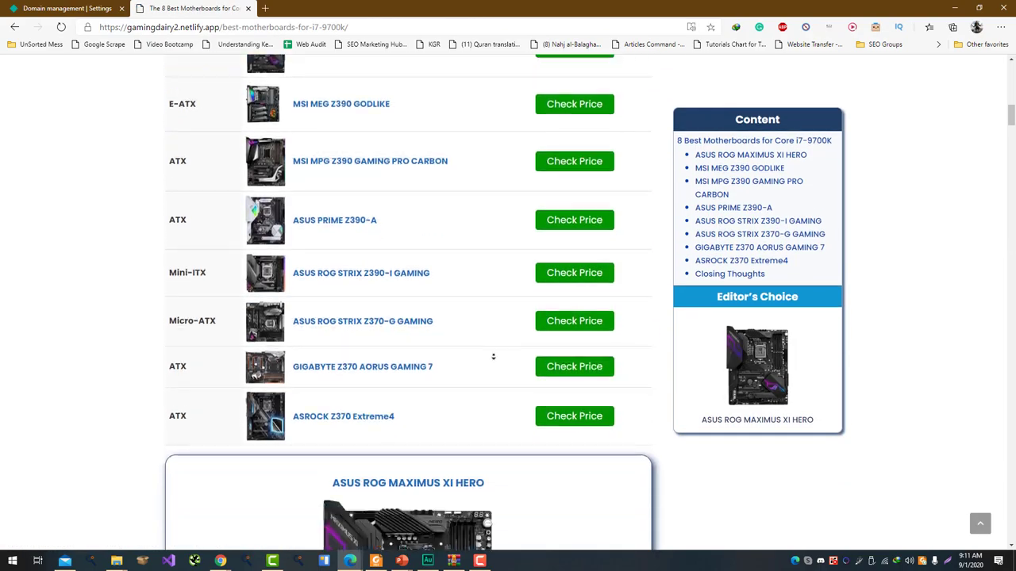
pyautogui.scroll(-15, 492, 370)
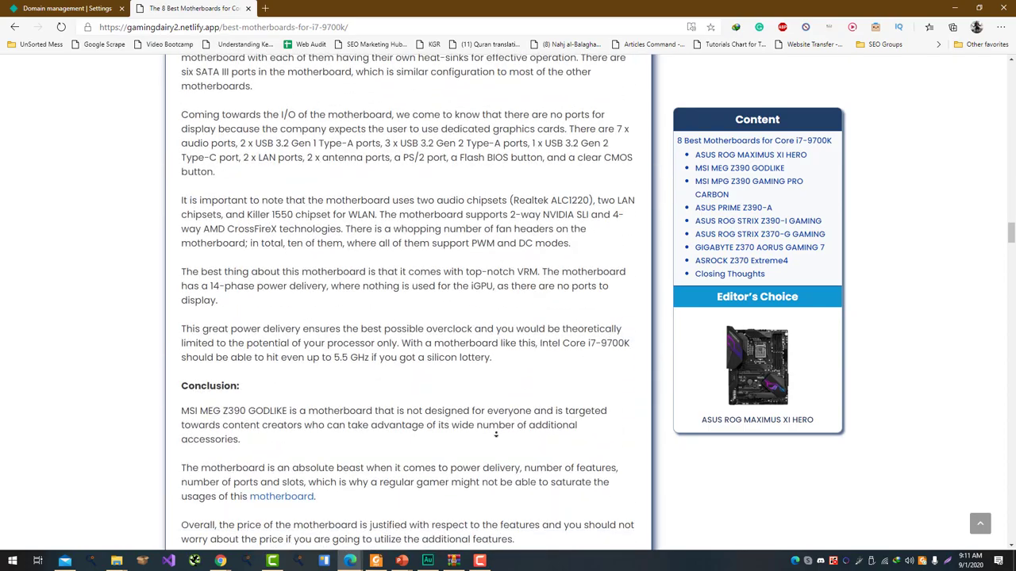
pyautogui.scroll(-6, 554, 471)
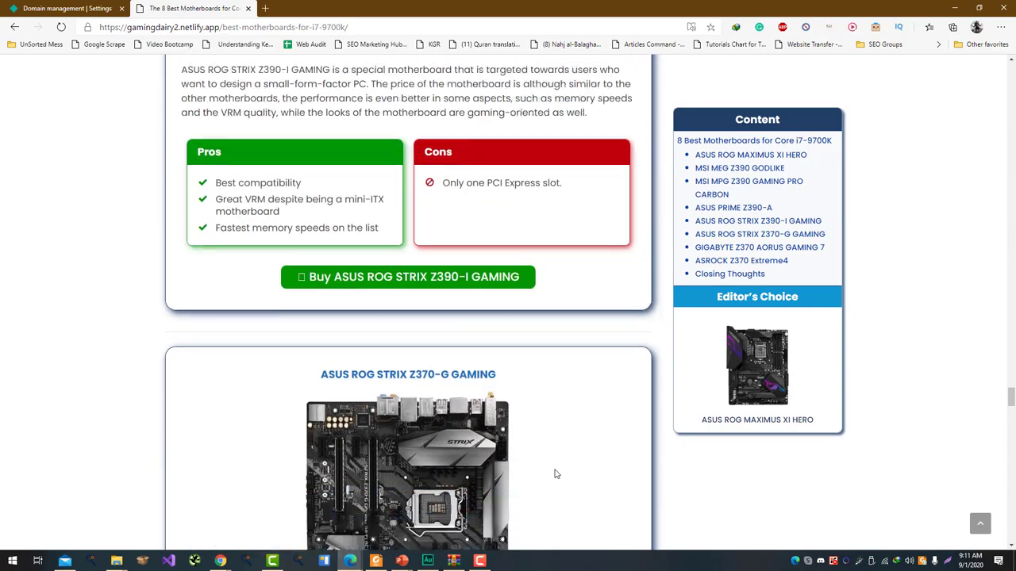
pyautogui.rightClick(415, 182)
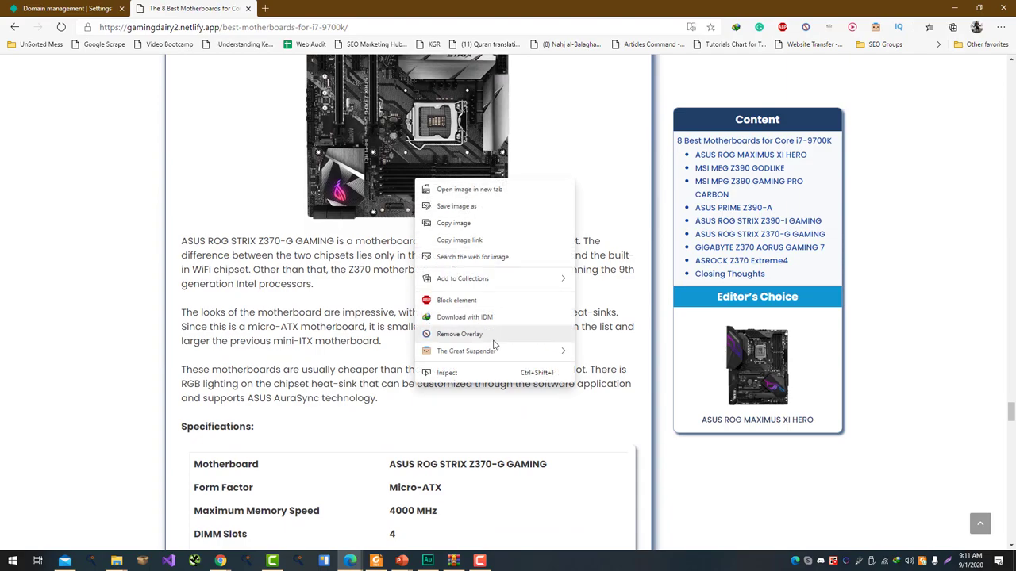
pyautogui.scroll(-1, 370, 374)
pyautogui.scroll(20, 371, 373)
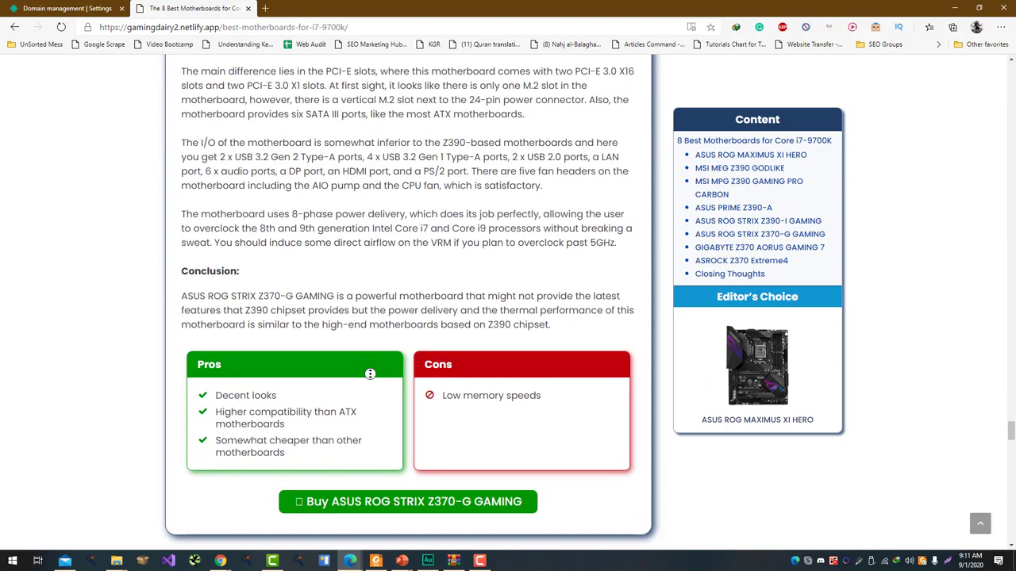